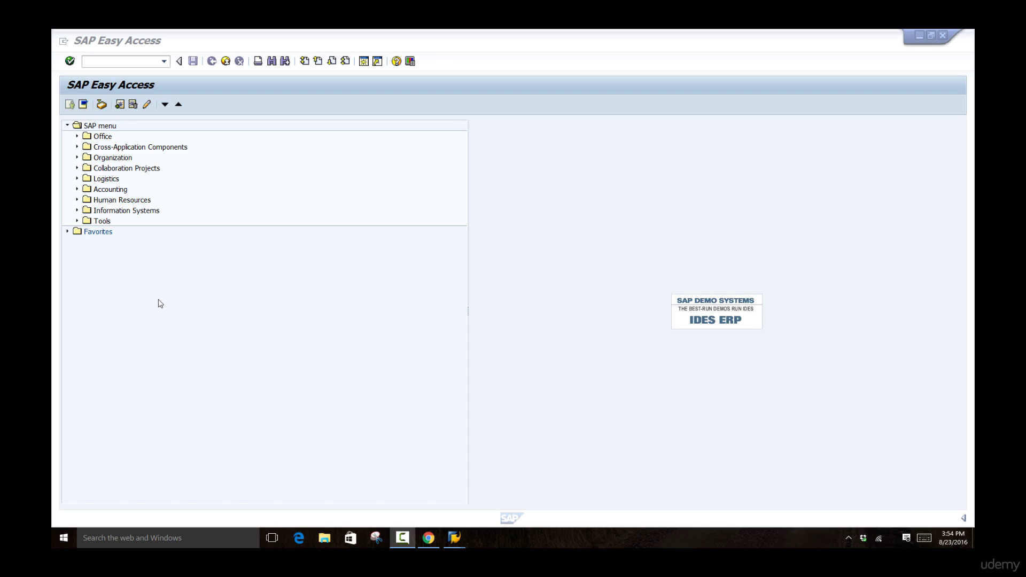
Open the Actions for Position screen with transaction code pq13
click(135, 63)
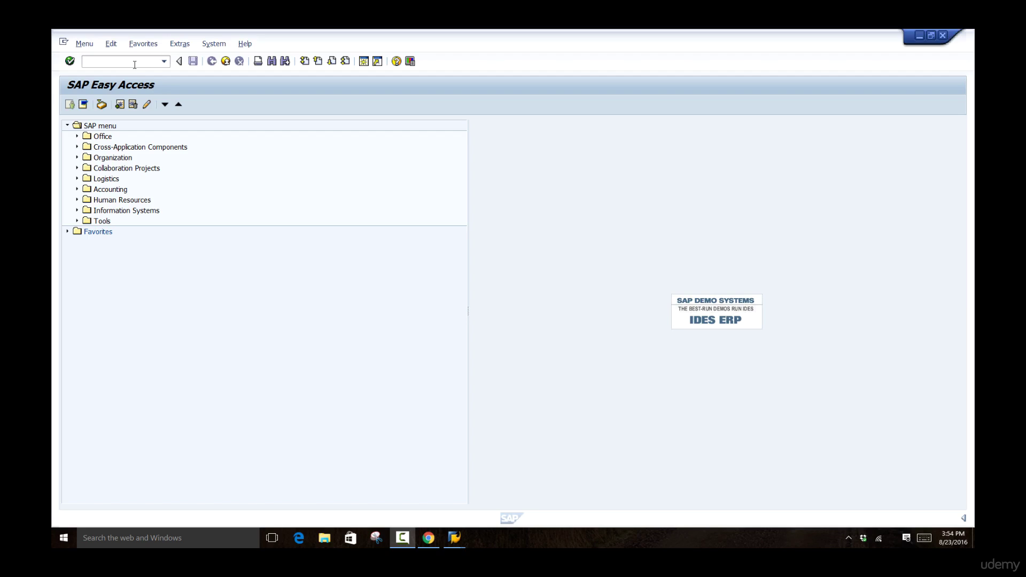
text(pq13)
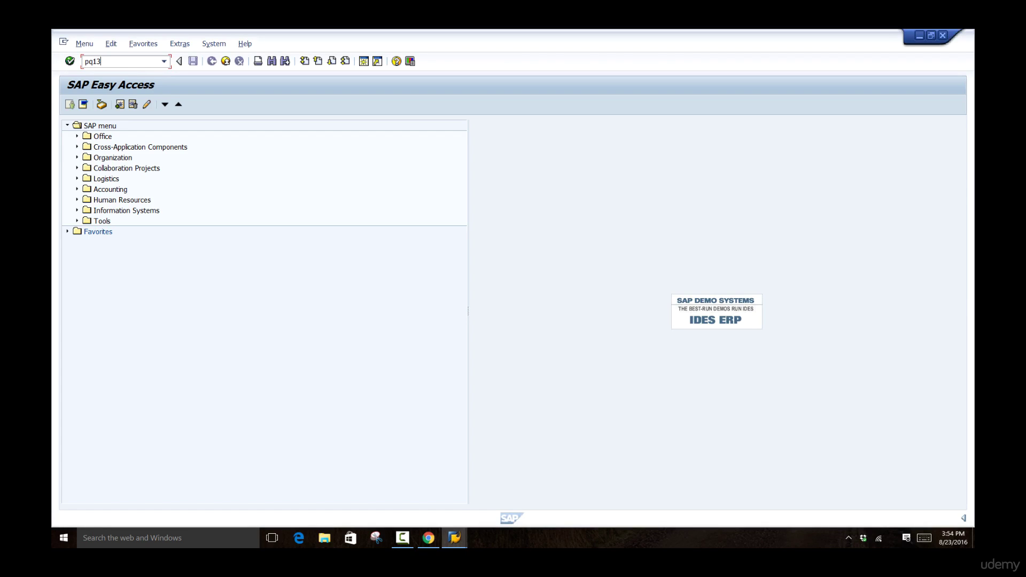
key(Return)
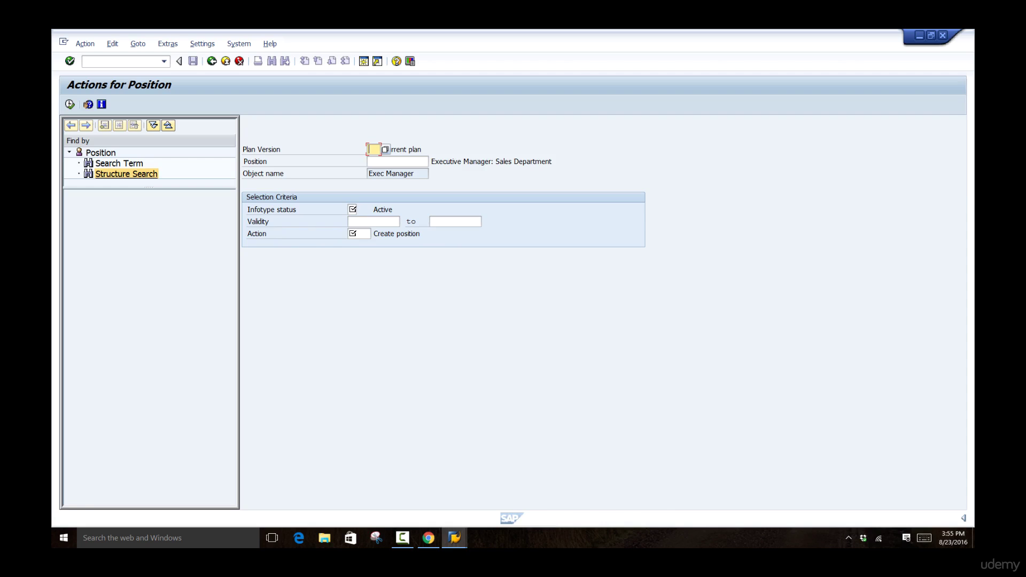
Set the plan version to 01, Current plan, leaving the position number blank
key(F4)
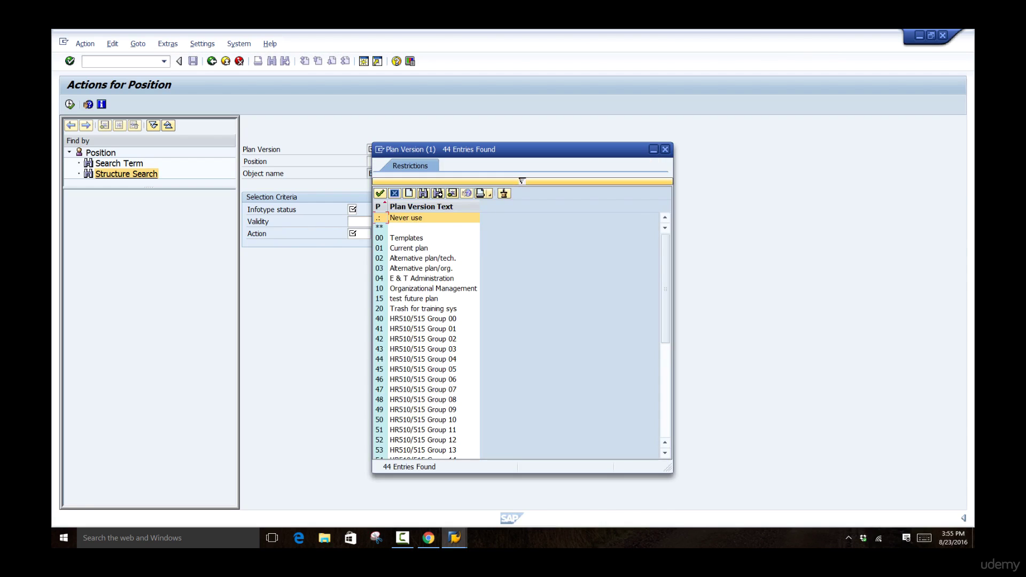
click(409, 248)
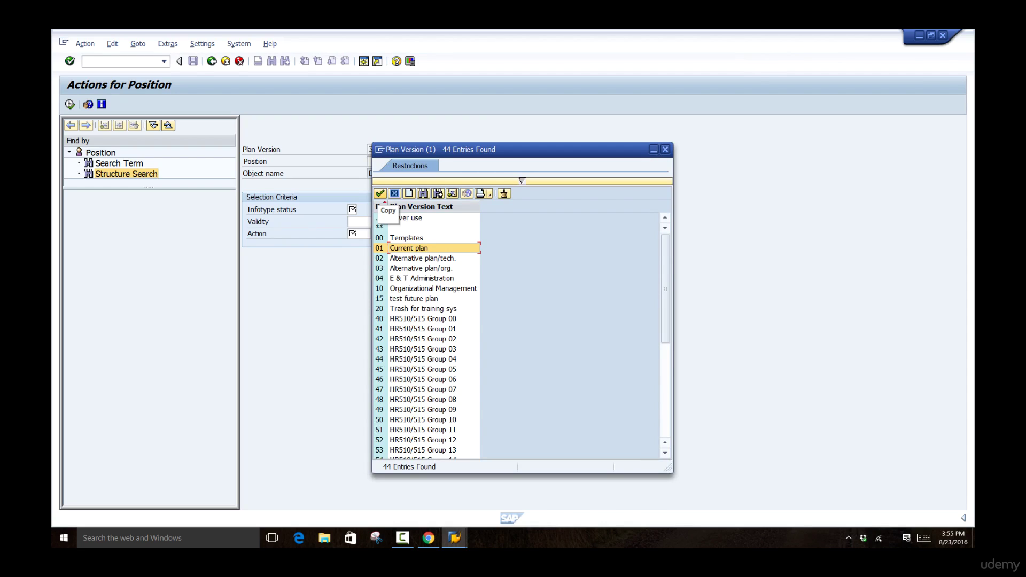
click(380, 193)
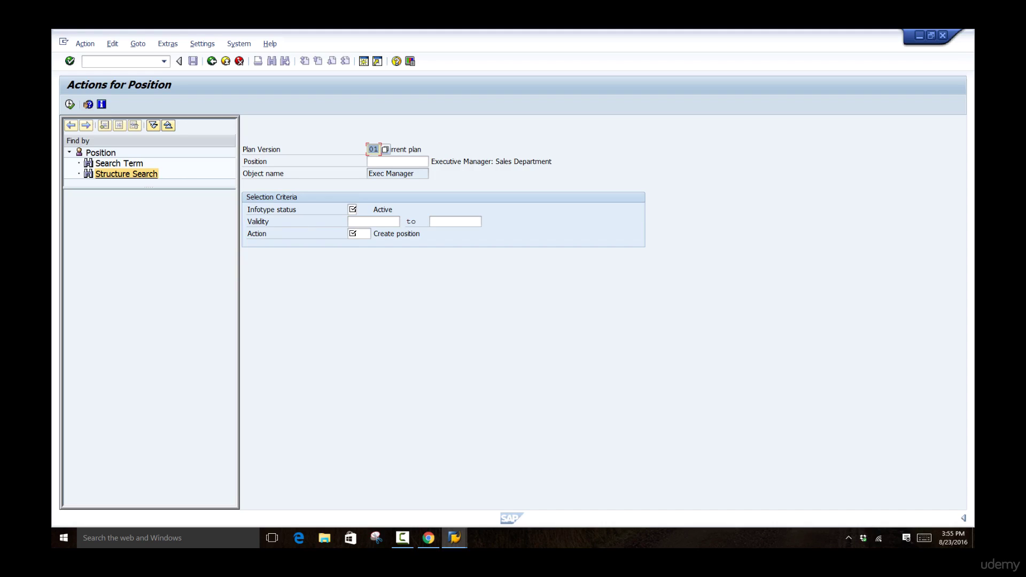
click(398, 161)
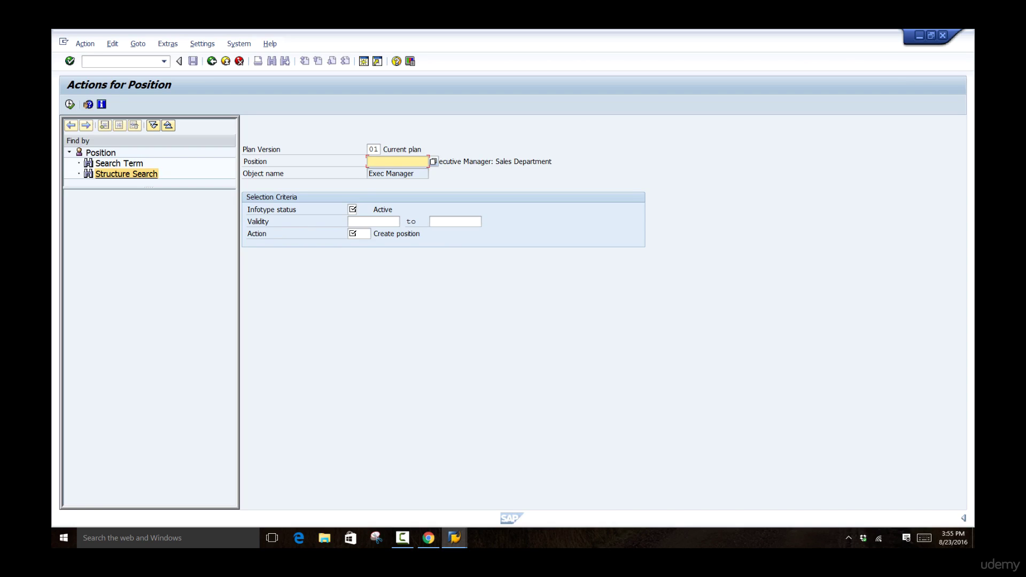
Review the available planning statuses and set the infotype status to 1, Active
click(352, 210)
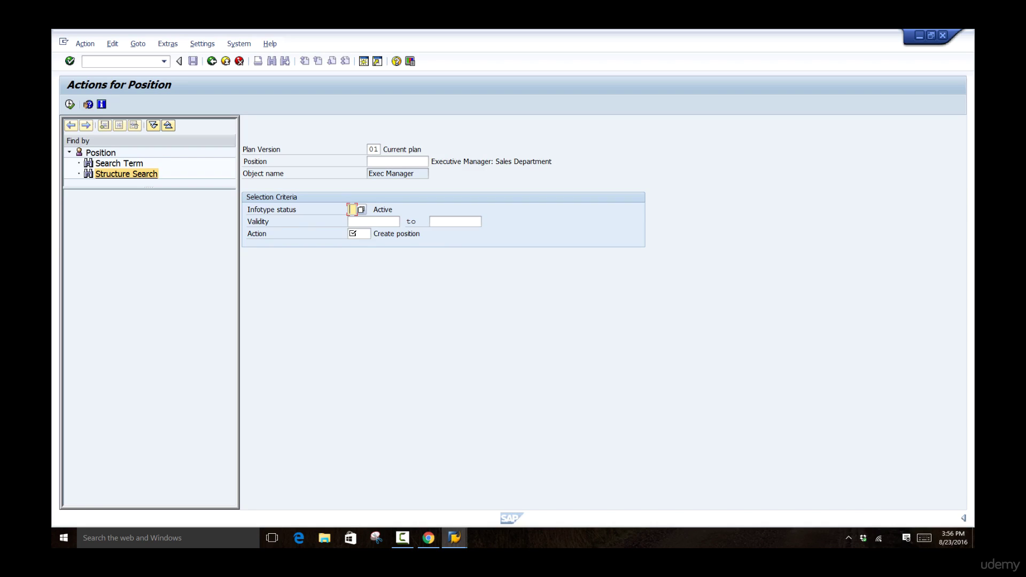
click(361, 209)
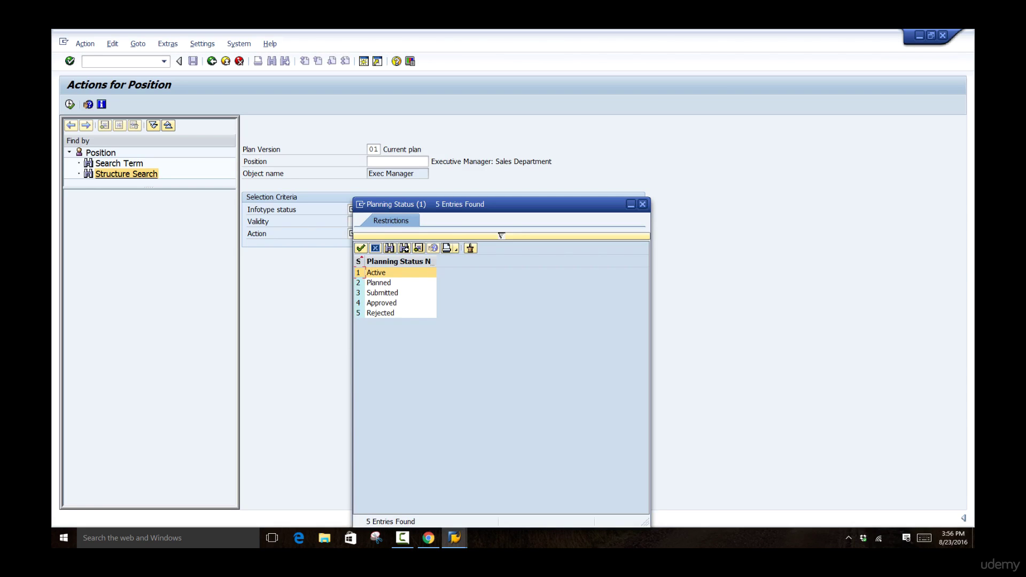
click(378, 282)
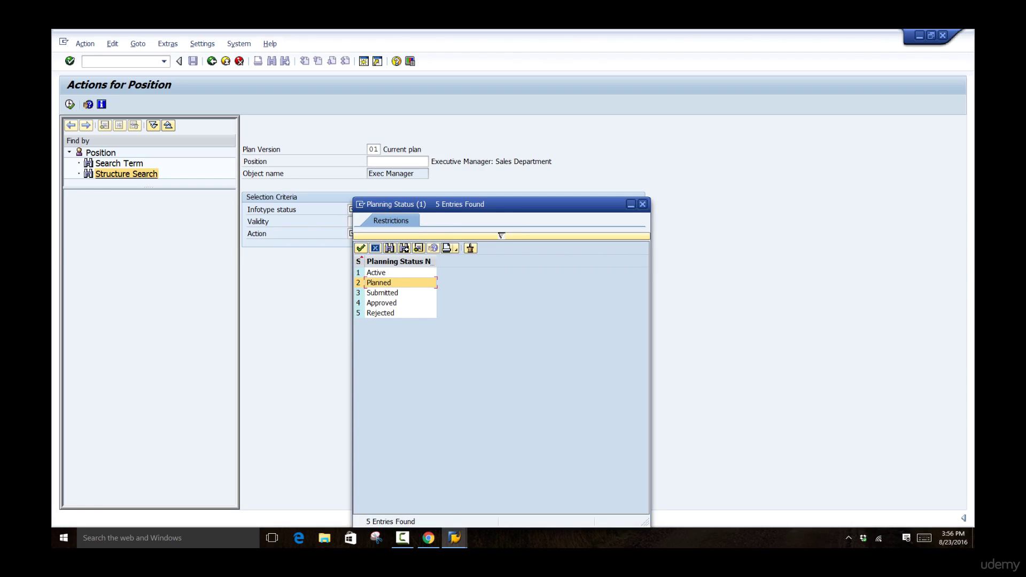
click(382, 293)
click(381, 303)
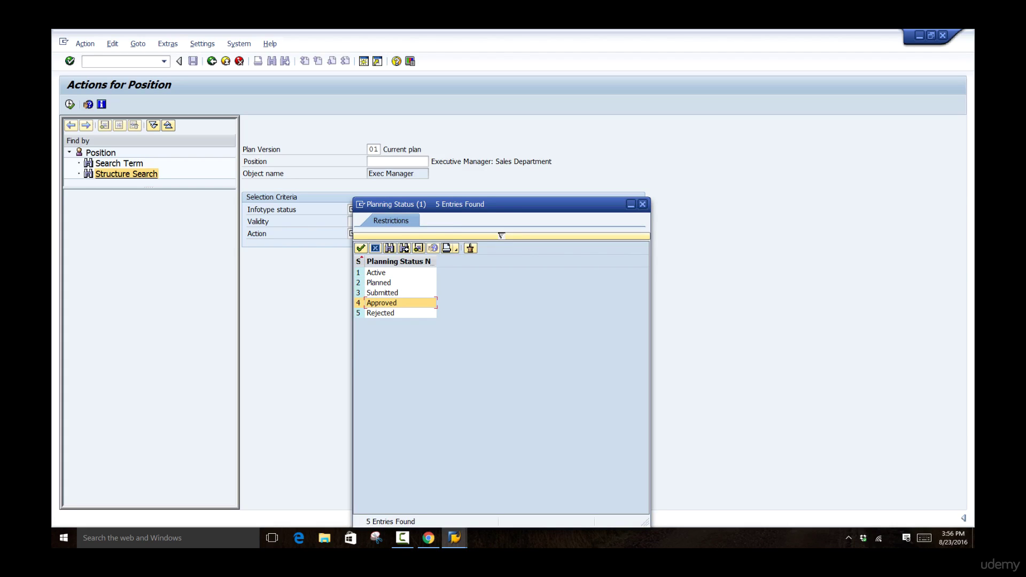
click(380, 313)
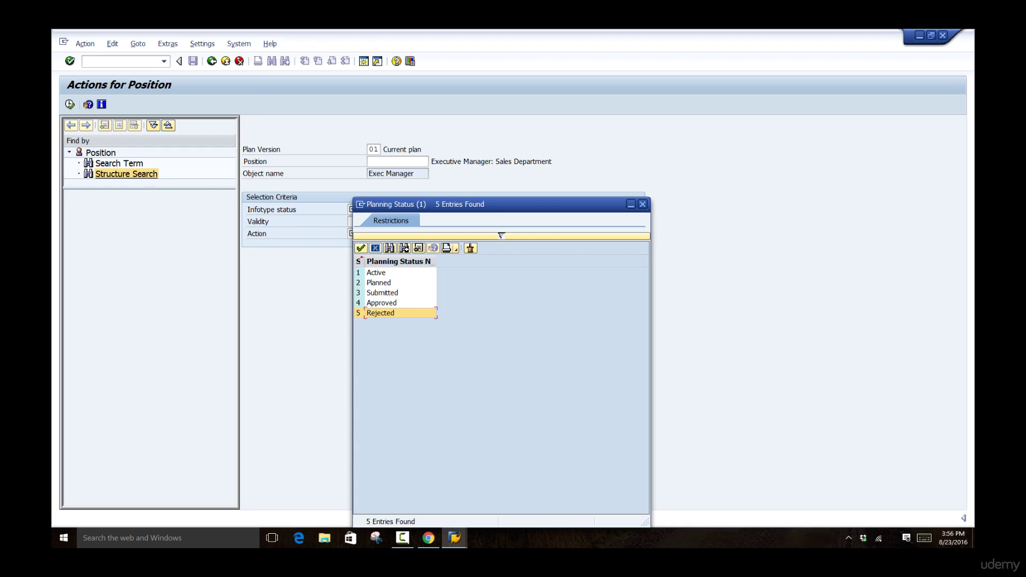
click(376, 272)
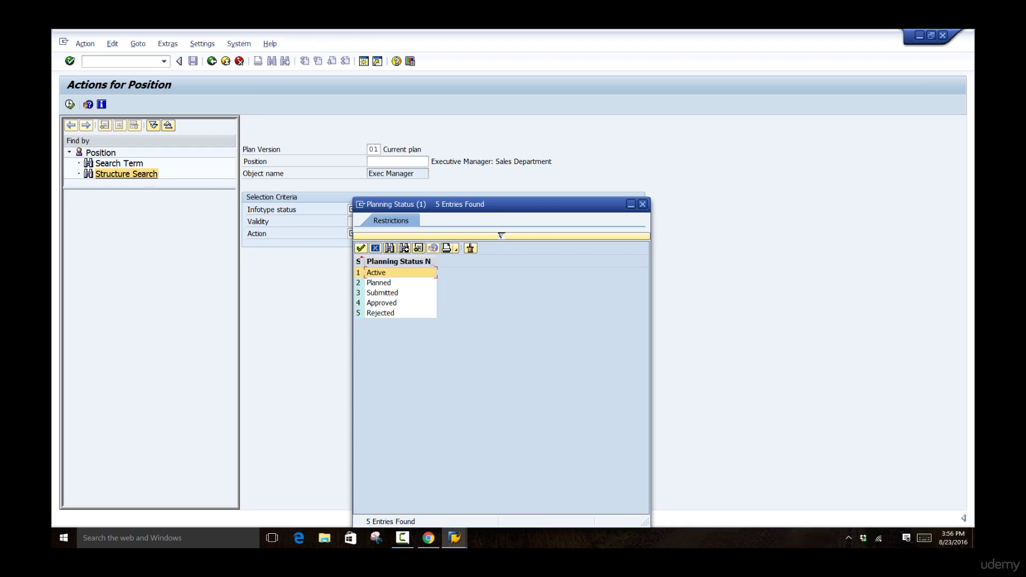
key(Down)
key(Down)
key(Down)
key(Down)
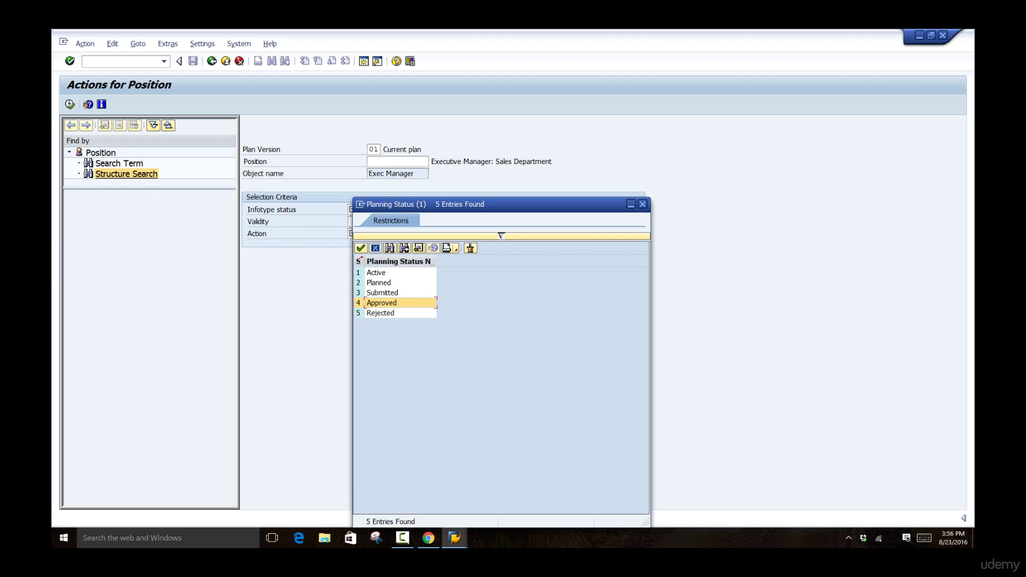
click(376, 272)
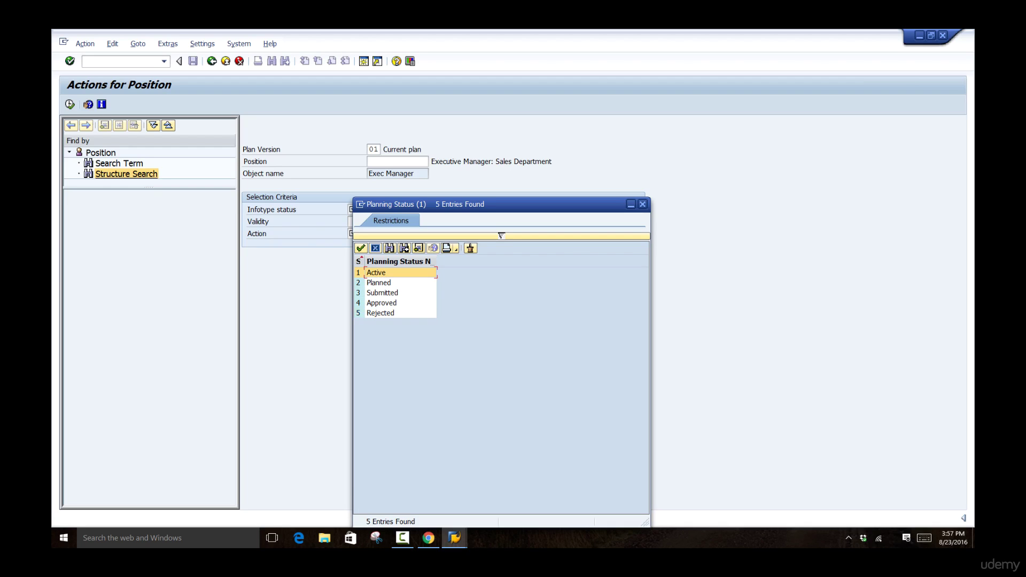
click(361, 248)
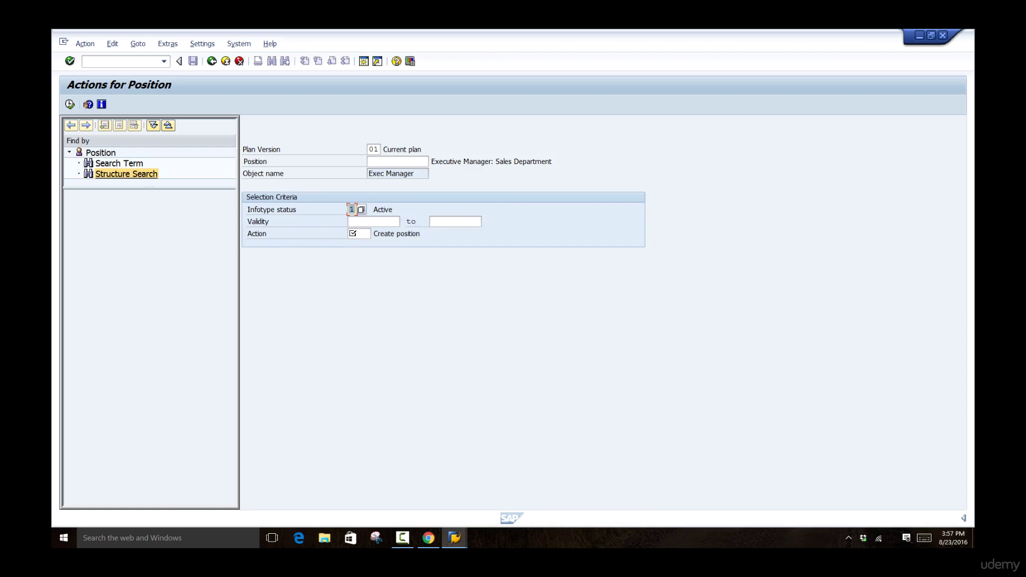
Set the validity period from 11.08.2016 to 17.04.2018 using the calendar
click(374, 222)
click(404, 221)
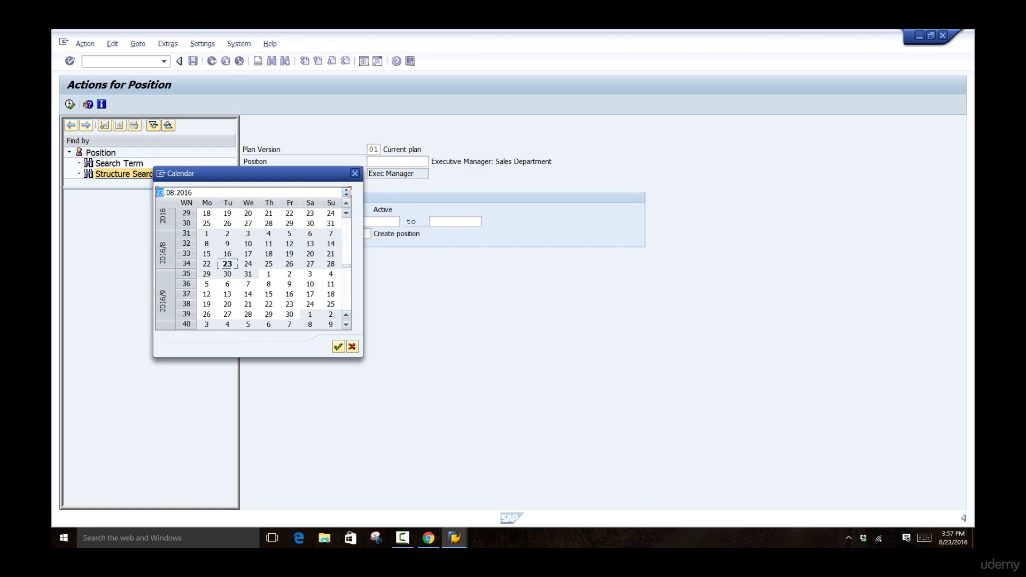
double_click(269, 243)
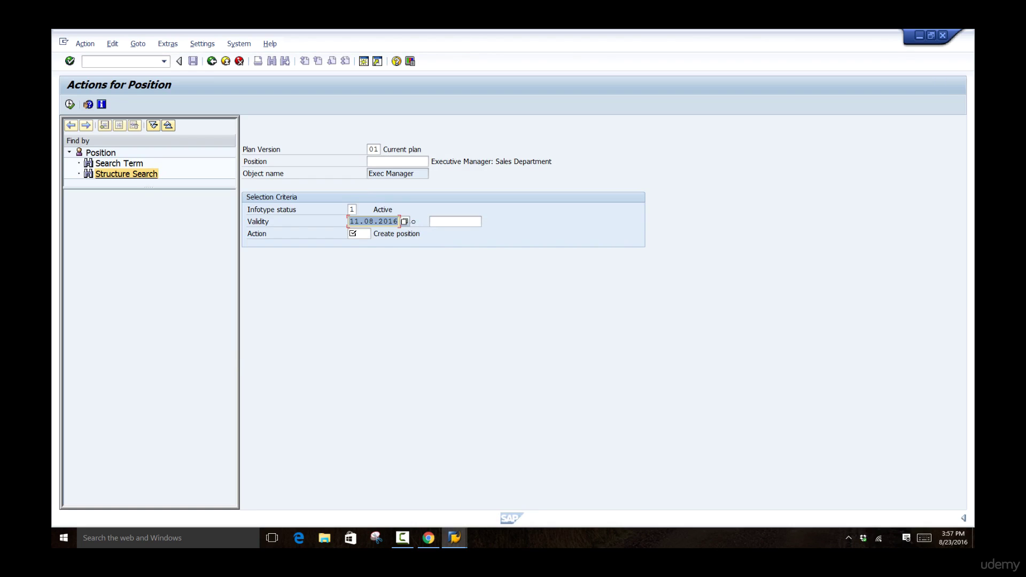
click(456, 221)
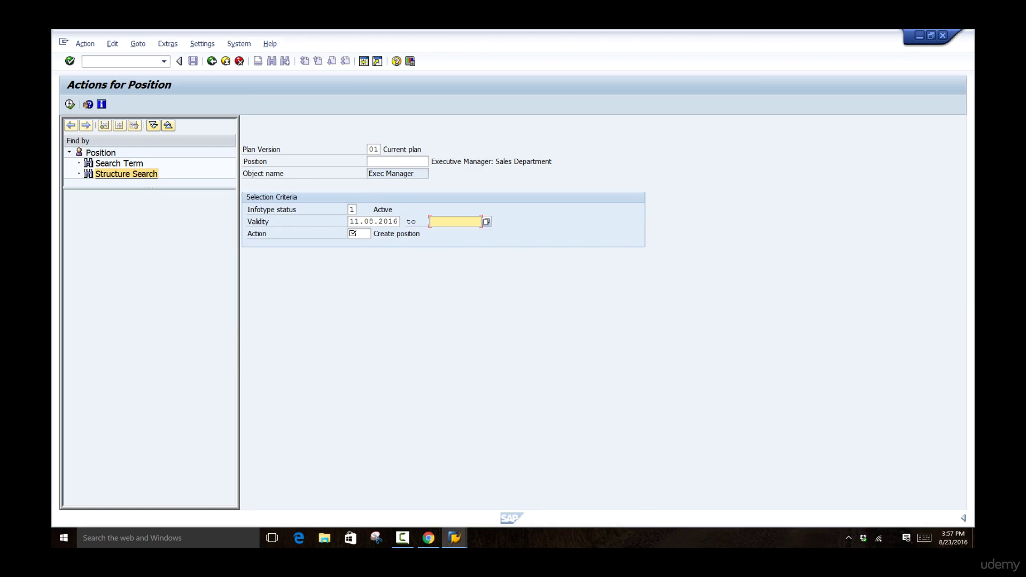
key(F4)
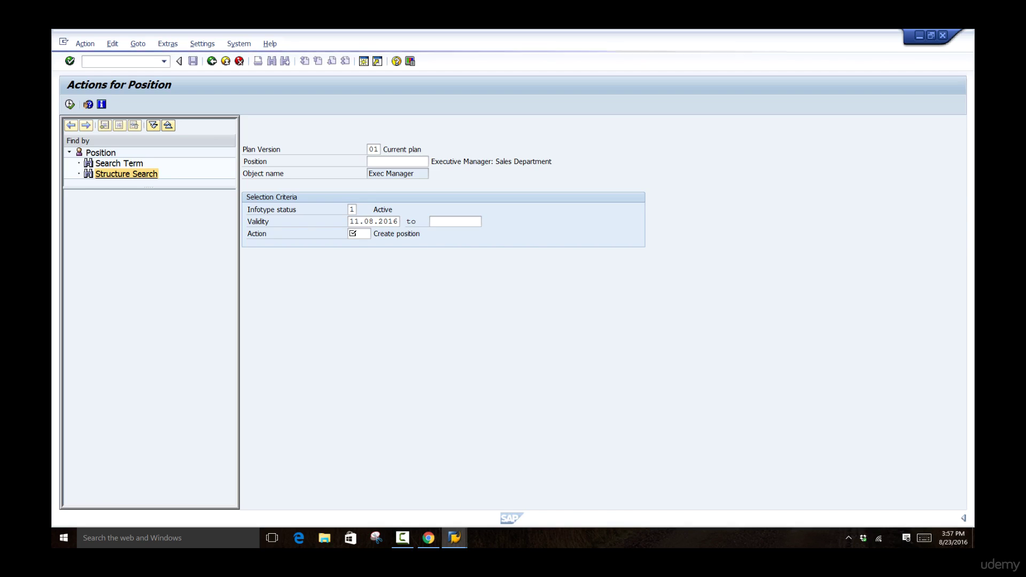
scroll(290, 300, down, 15)
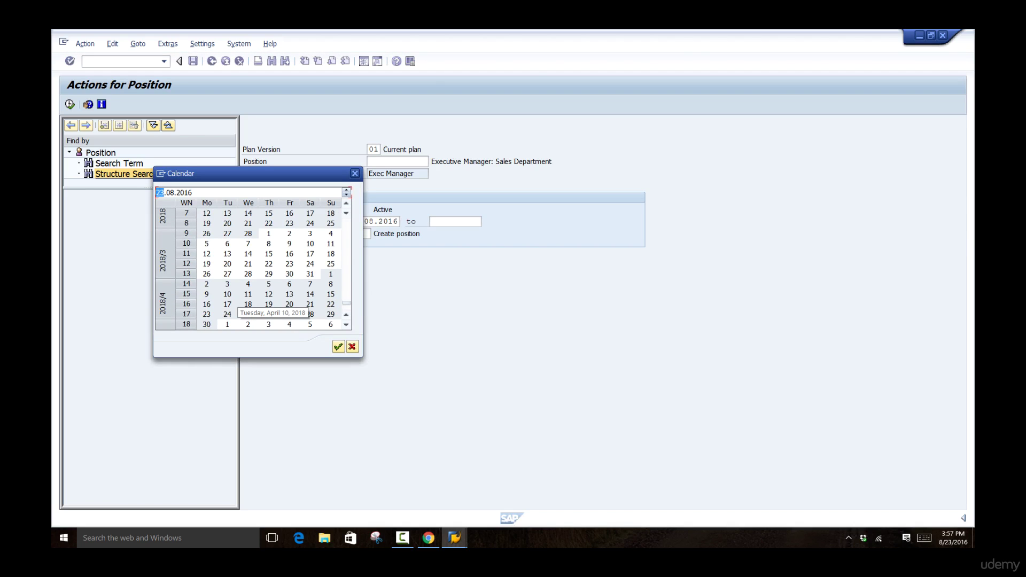
double_click(227, 304)
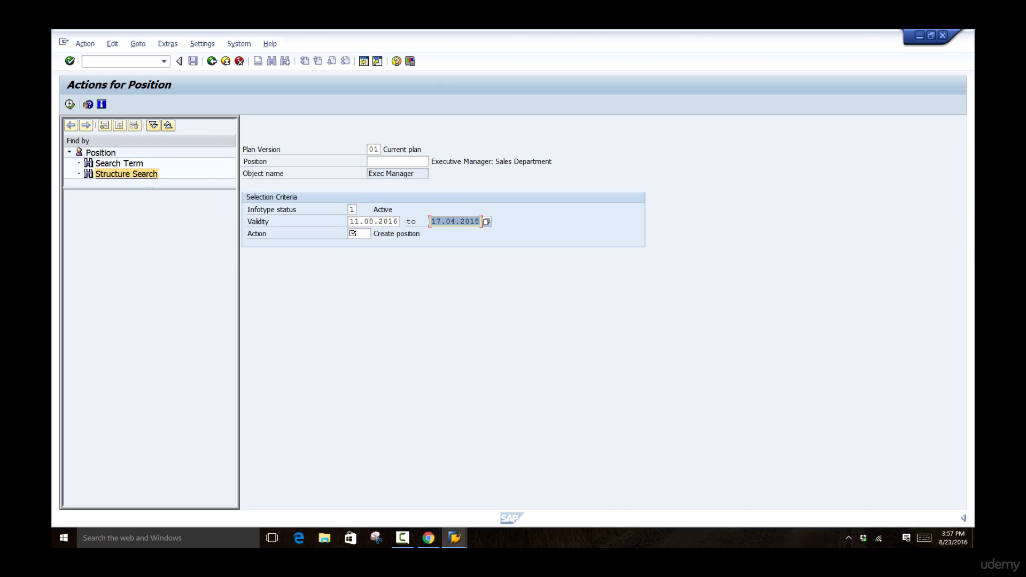
drag(480, 221, 460, 222)
text(9999)
key(BackSpace)
key(BackSpace)
key(BackSpace)
key(BackSpace)
text(2018)
Choose action S, Create position, from the available actions and execute it
click(359, 233)
key(F4)
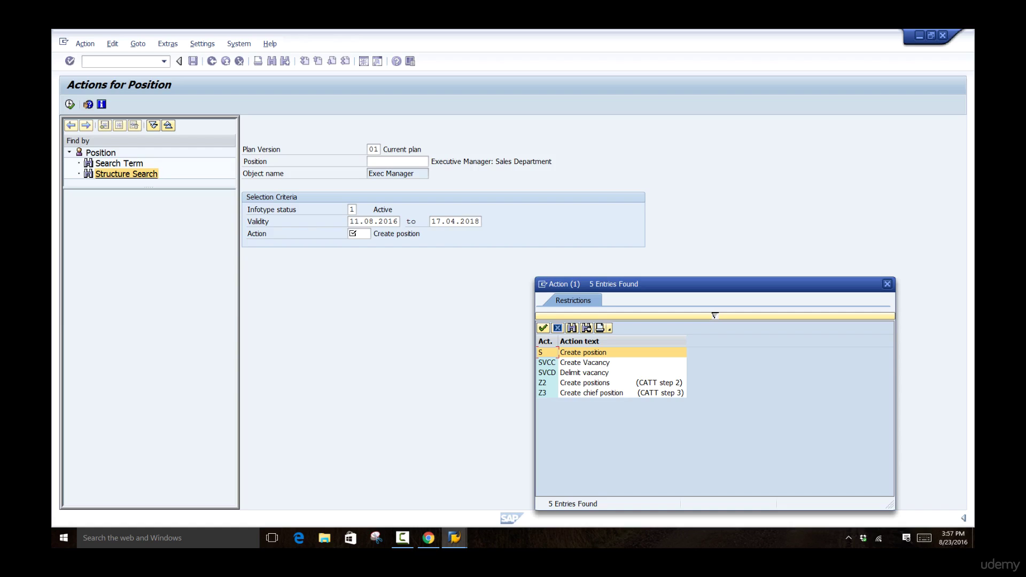
key(Down)
key(Down)
key(Down)
key(Down)
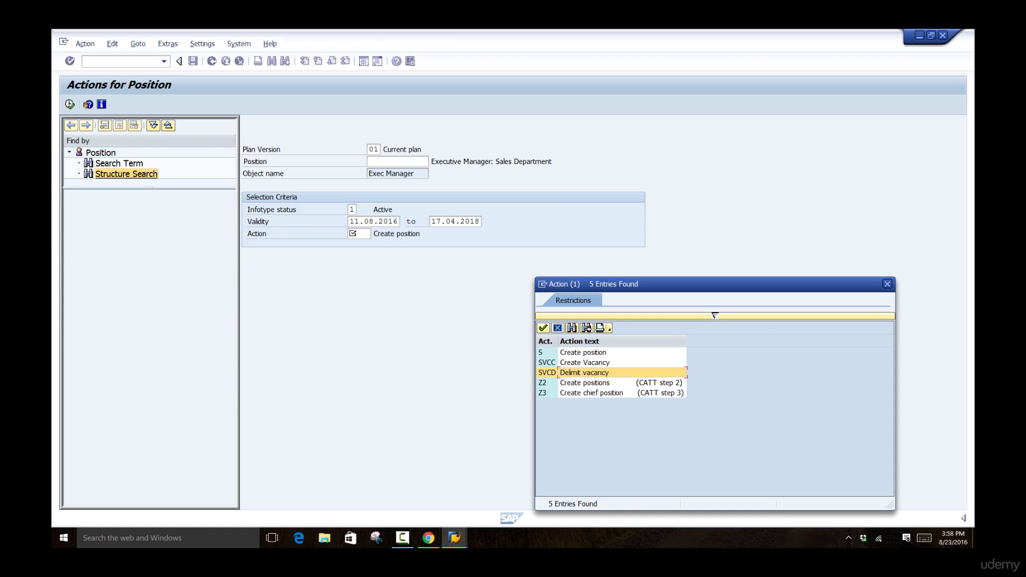
click(573, 352)
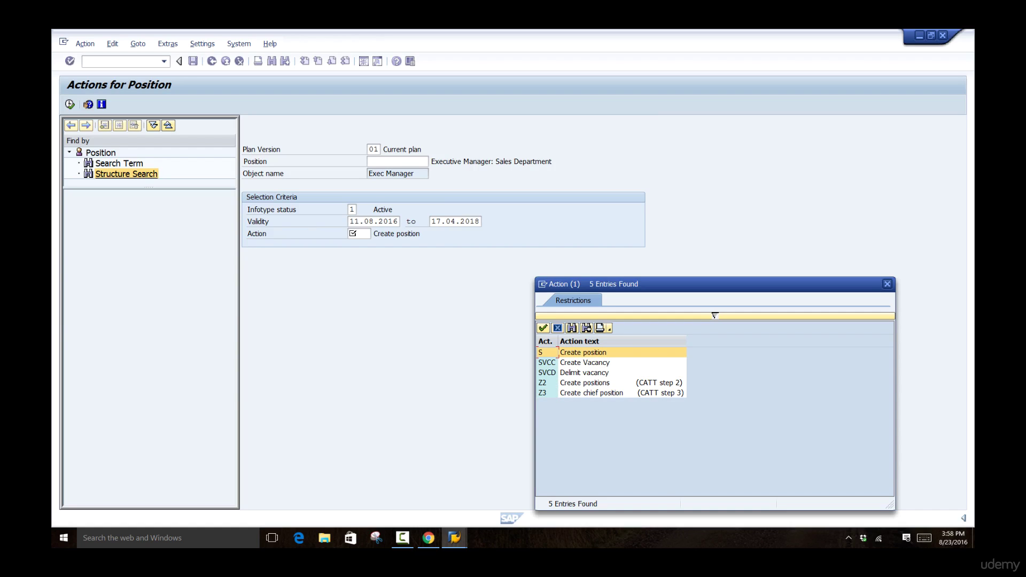
click(543, 328)
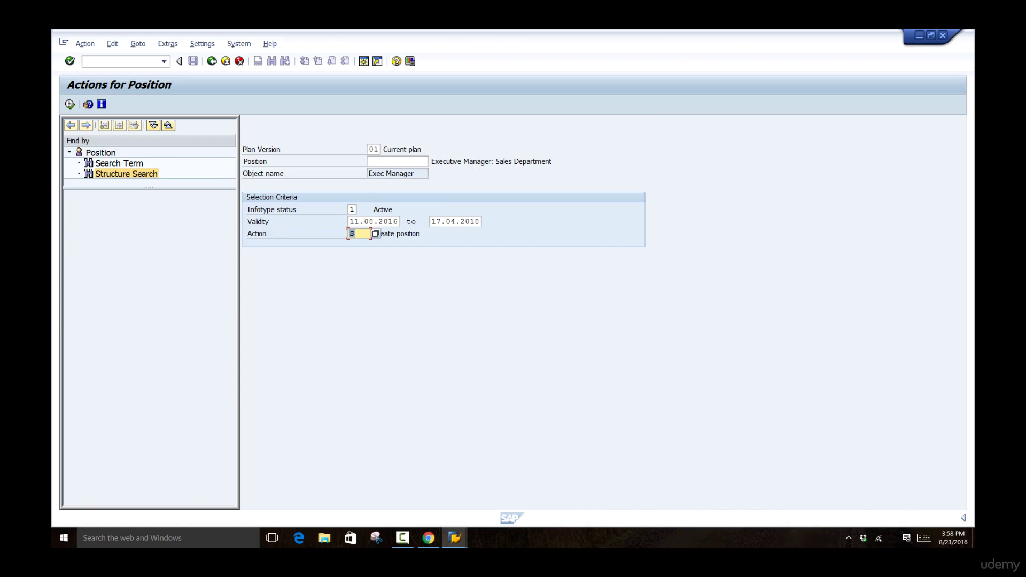
click(70, 104)
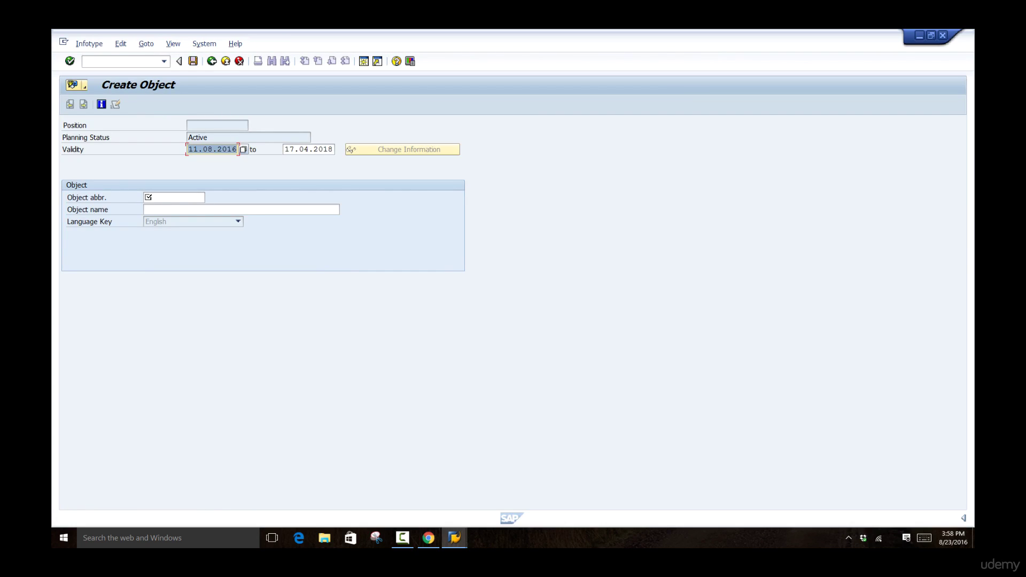
Enter Manager as the object abbreviation and Sales Manager as the object name, and save the new position object
click(173, 198)
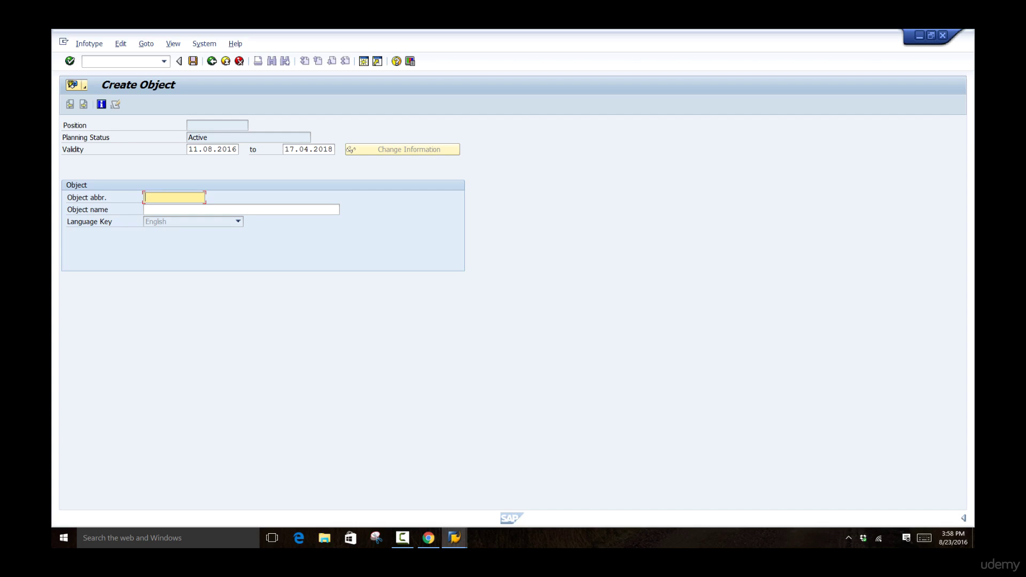
text(Manager)
key(Tab)
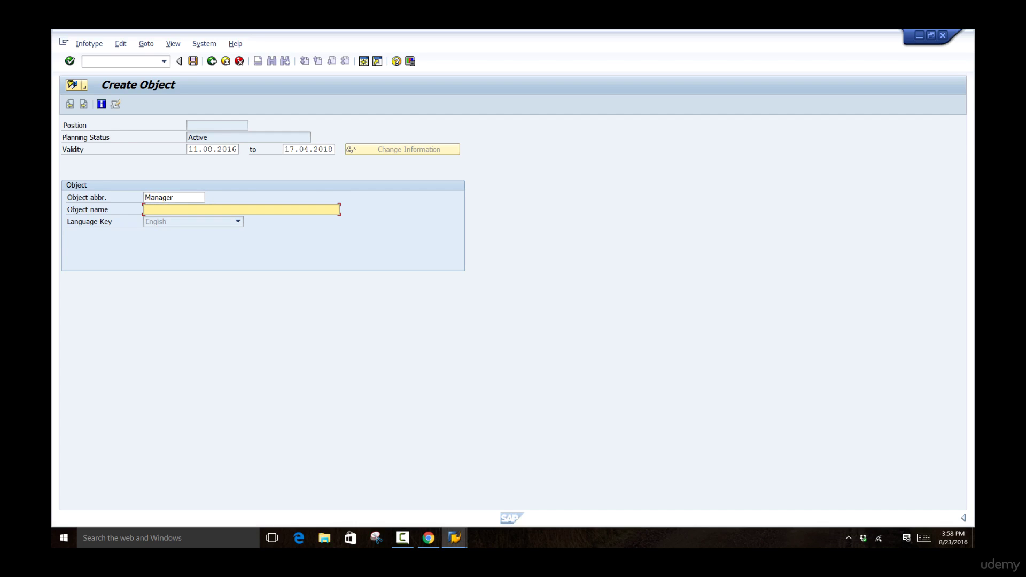
text(Sales Manager)
key(ctrl+s)
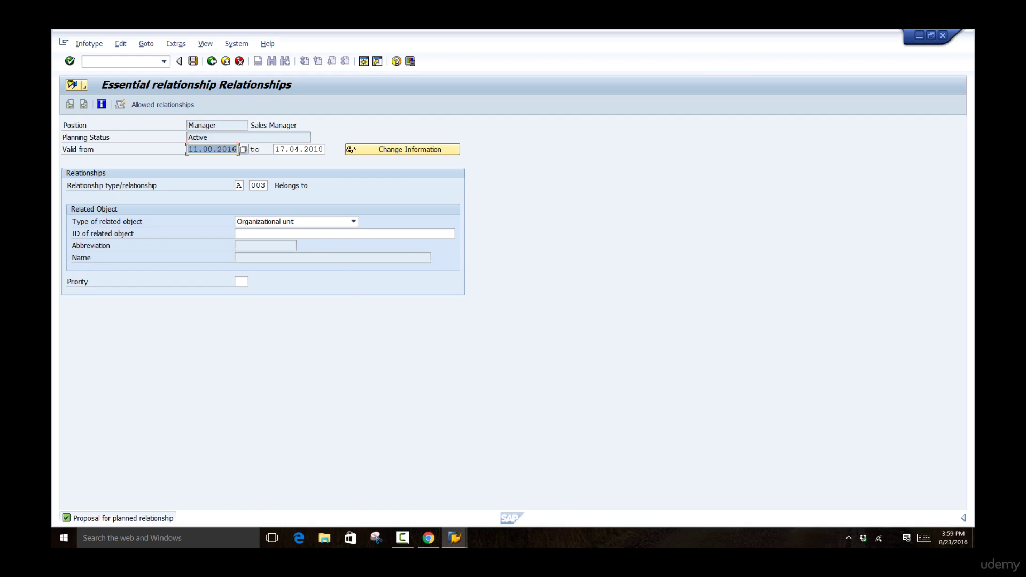
Examine the proposed essential relationship A 003 and the available types of related object for the Sales Manager position
click(124, 149)
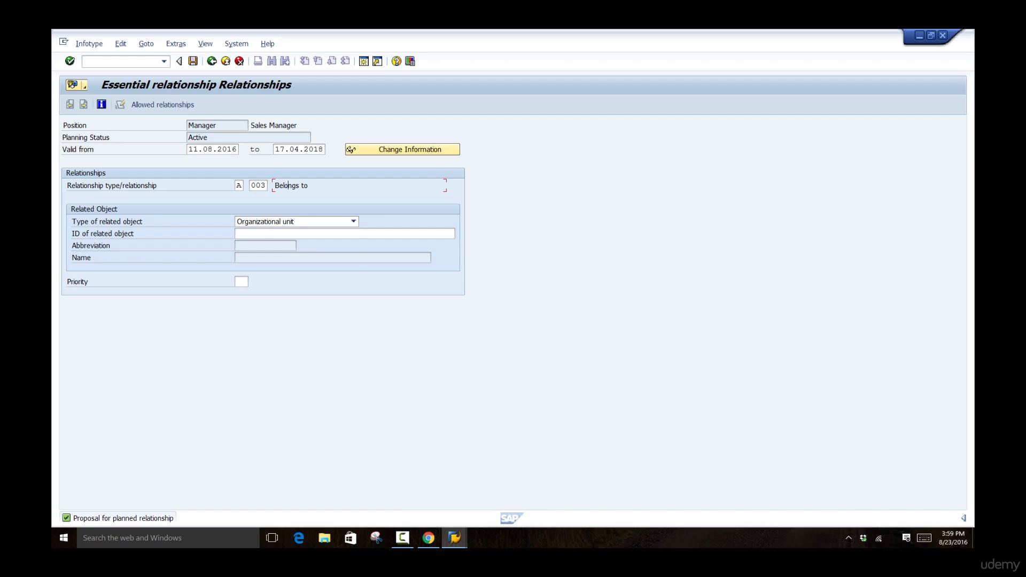
click(354, 221)
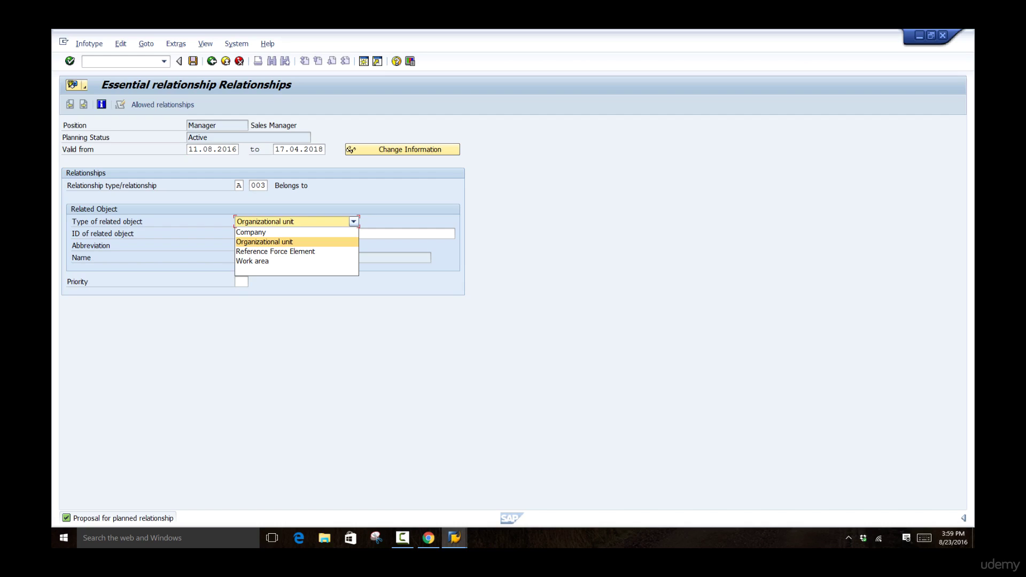
click(354, 222)
drag(275, 186, 309, 185)
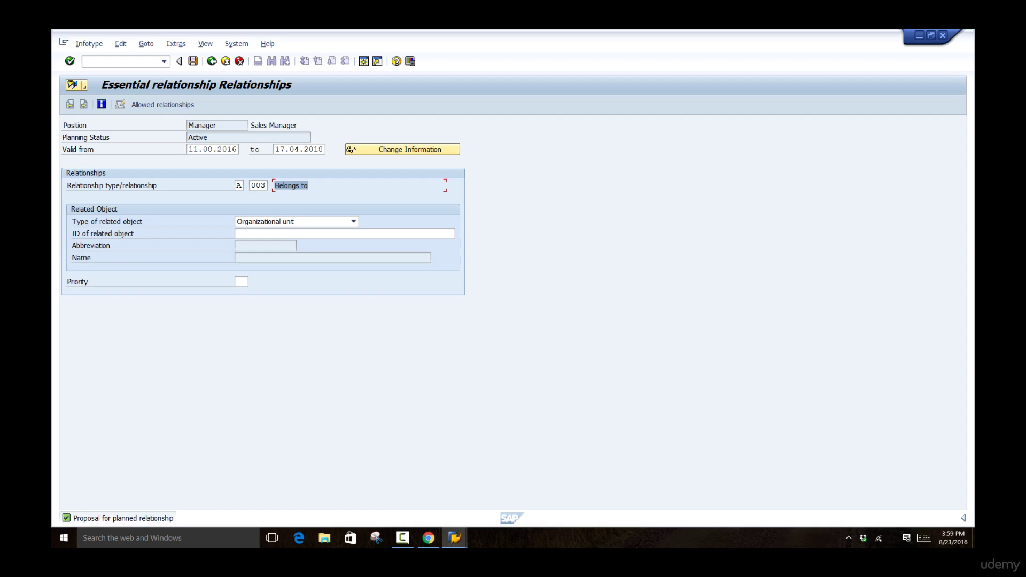
click(252, 185)
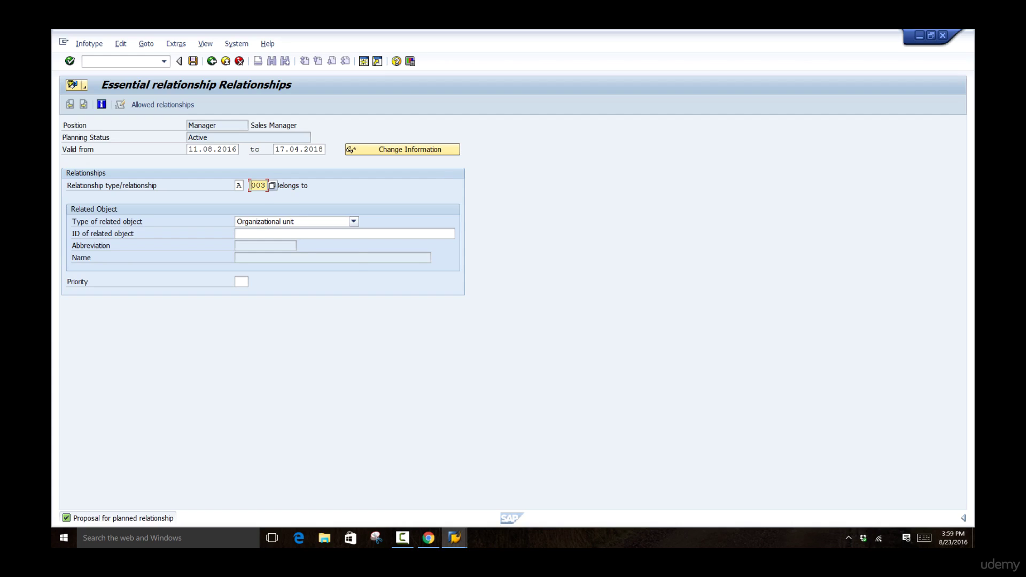
click(354, 222)
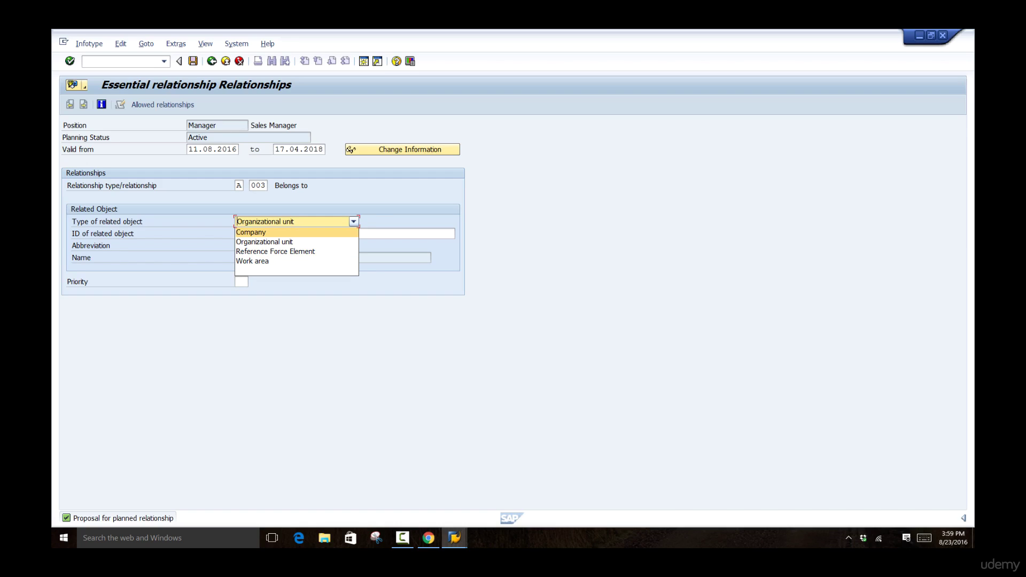
key(Escape)
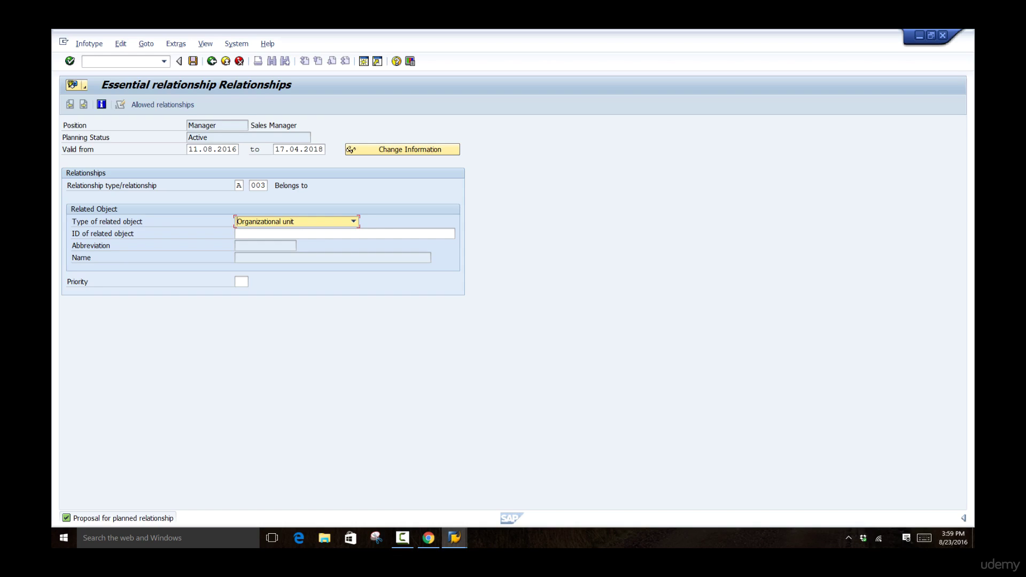
double_click(202, 125)
Look through the possible relationships for the position and set the relationship to A 012, Manages
click(253, 185)
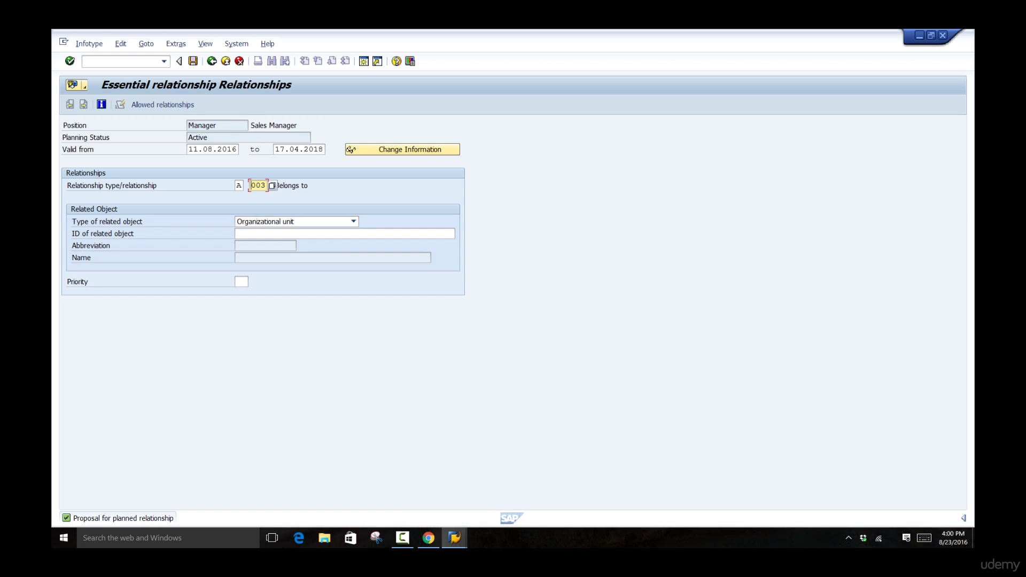
key(F4)
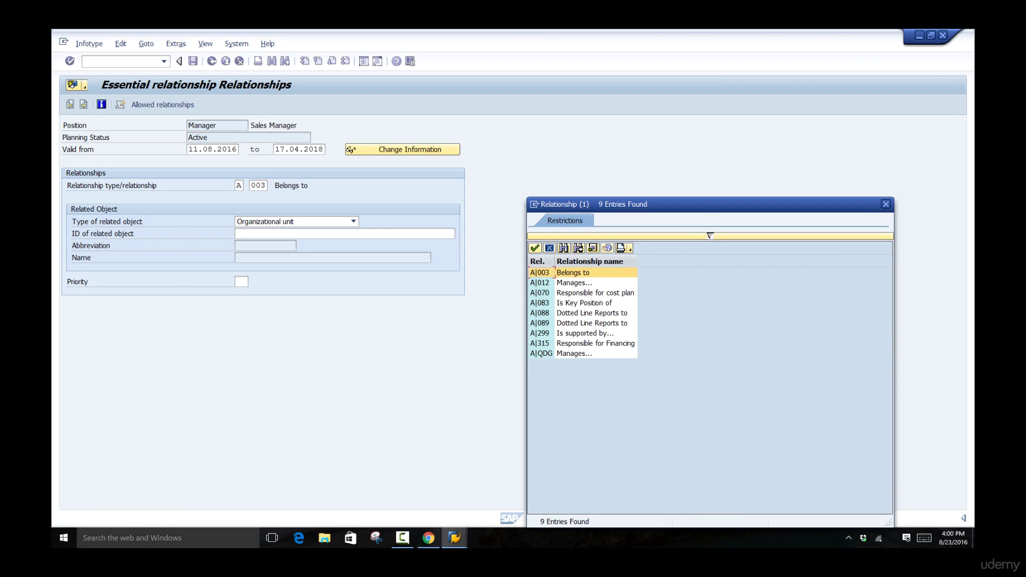
click(540, 283)
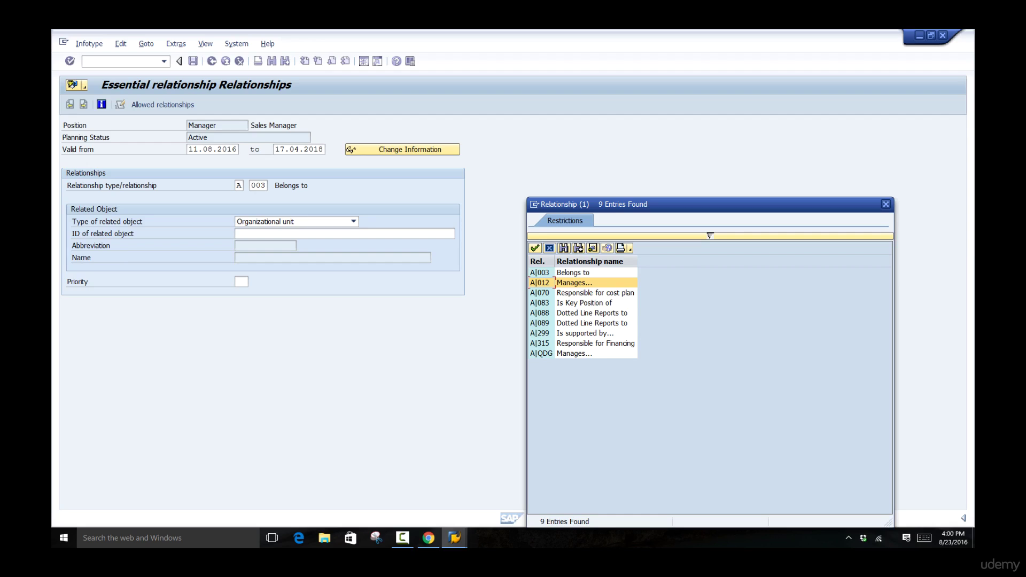
click(584, 303)
key(Down)
key(Down)
key(Down)
key(Down)
key(Down)
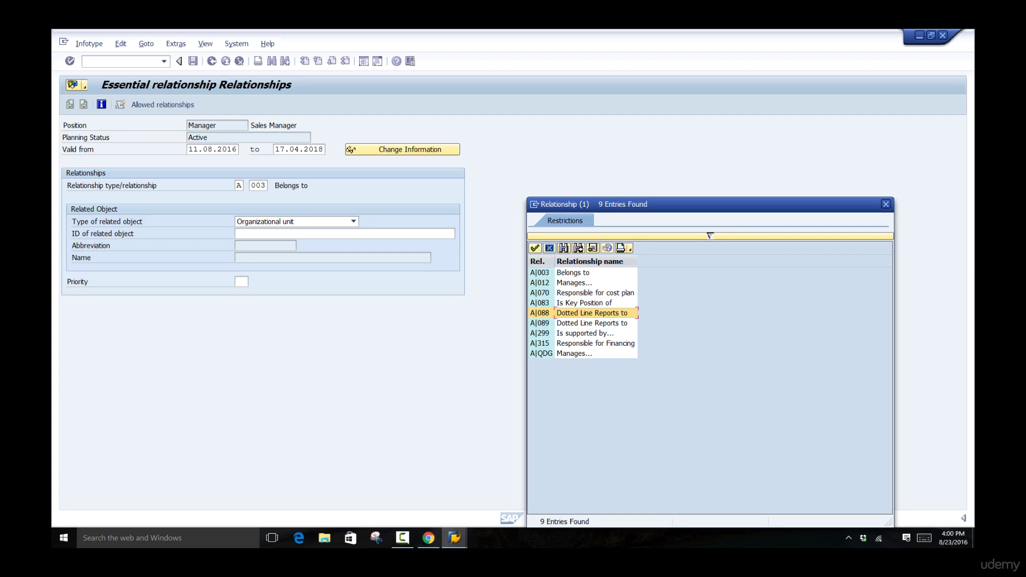
key(Down)
key(Down)
key(Down)
key(Down)
key(Down)
key(Down)
key(Down)
key(Down)
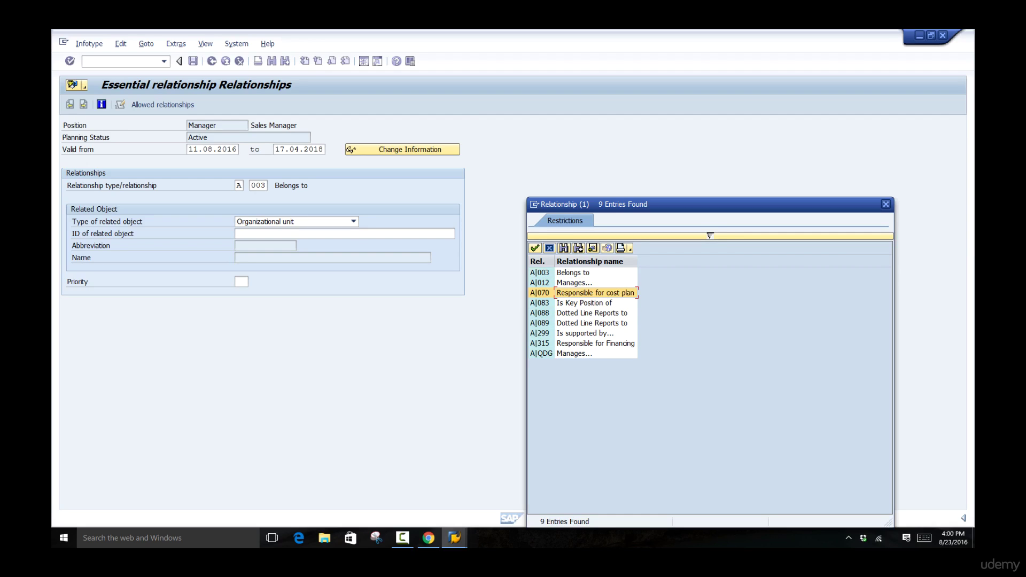
click(582, 283)
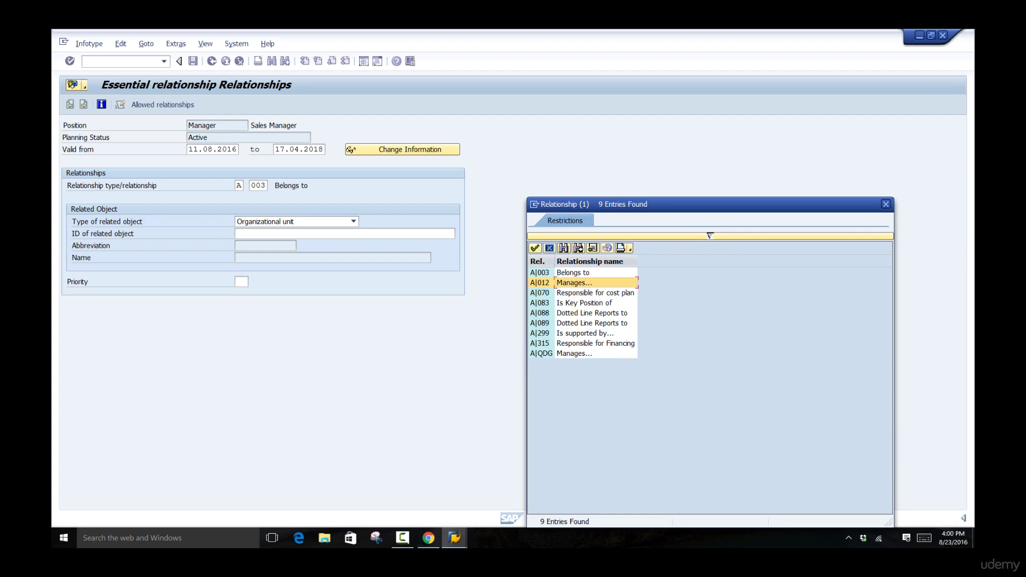
click(535, 248)
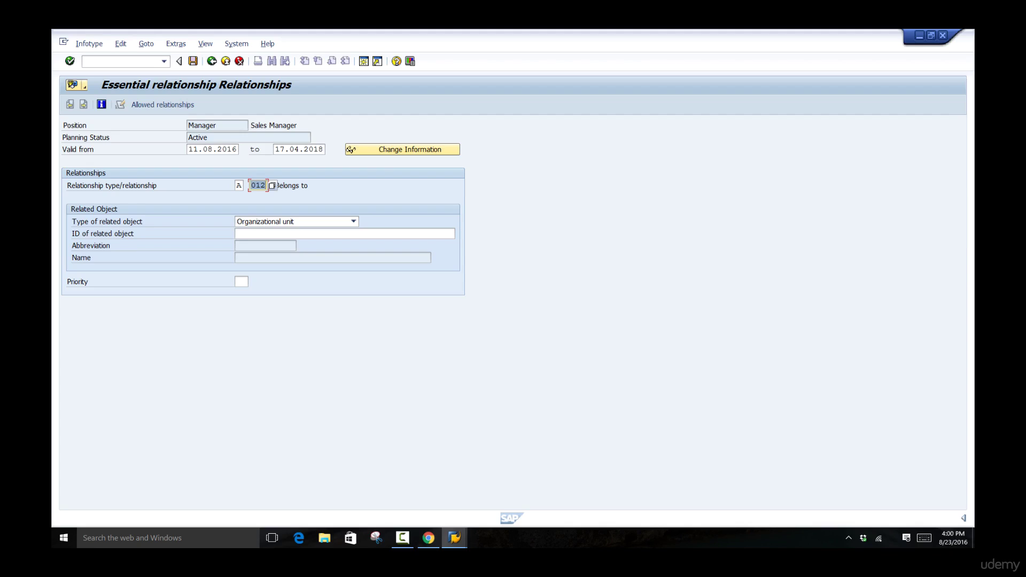
Choose the organizational unit unique hr under Unique polymers as the related object and save the relationship
click(202, 126)
click(278, 234)
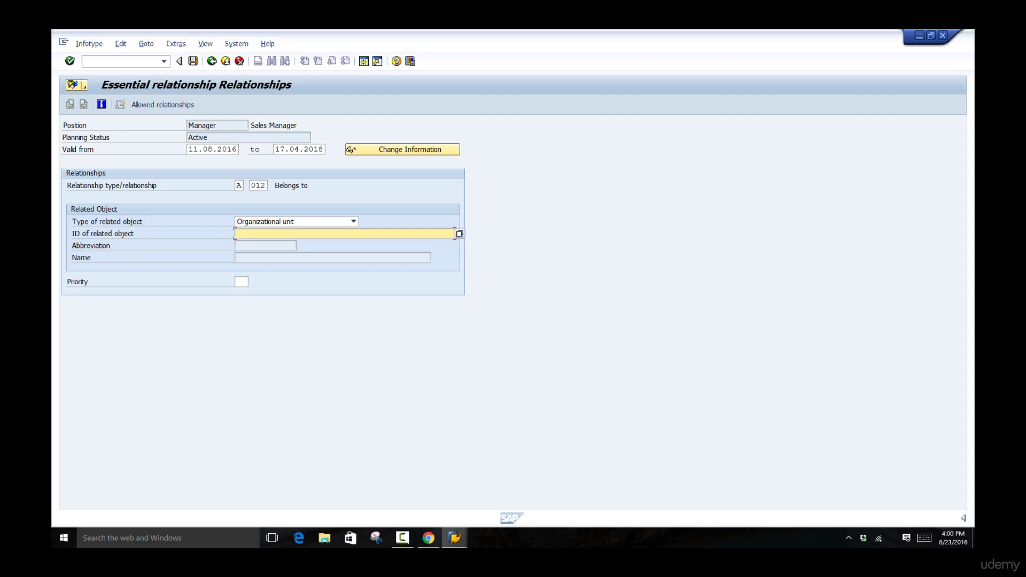
click(460, 233)
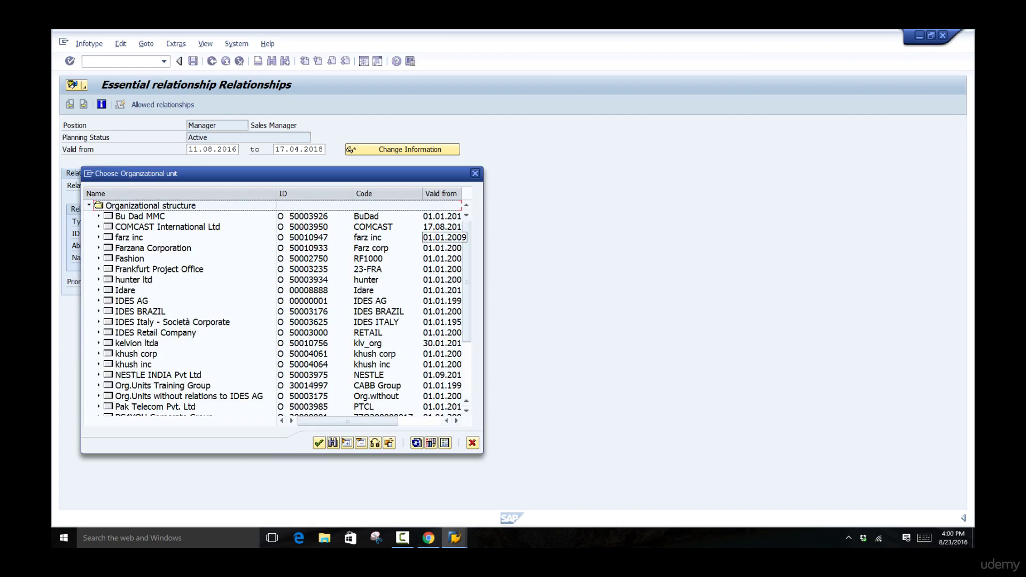
scroll(277, 308, down, 3)
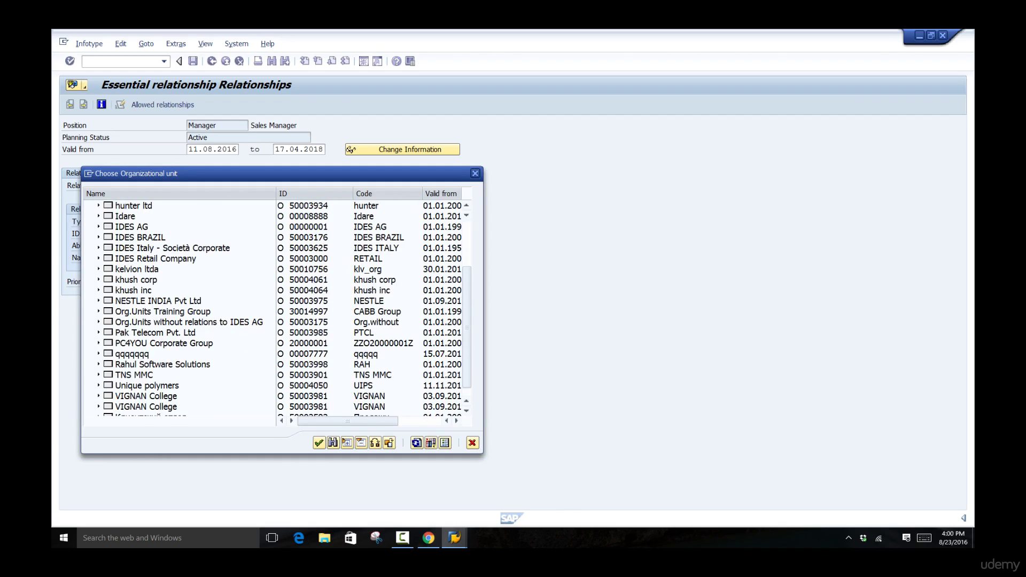
scroll(278, 308, down, 1)
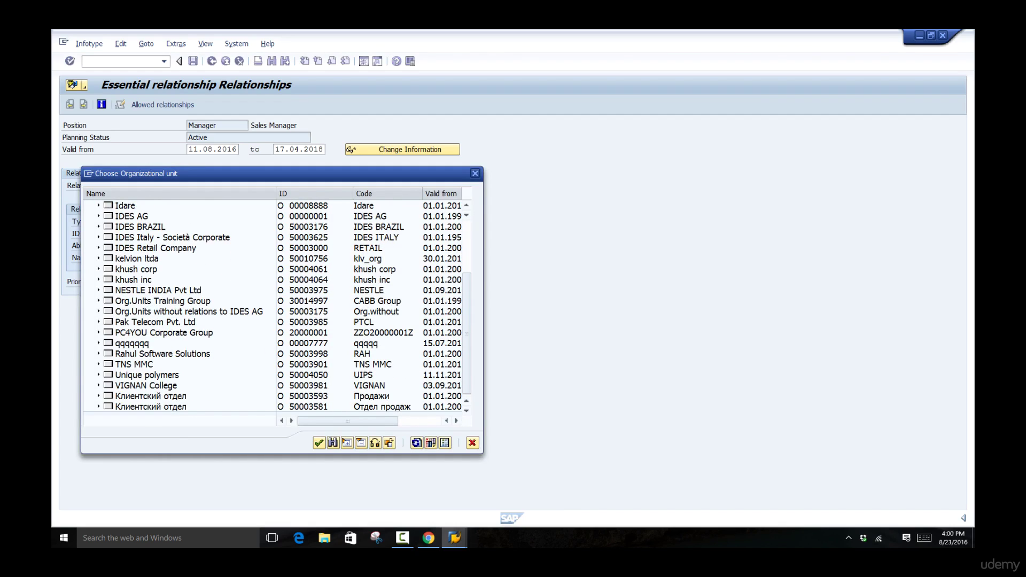
click(99, 375)
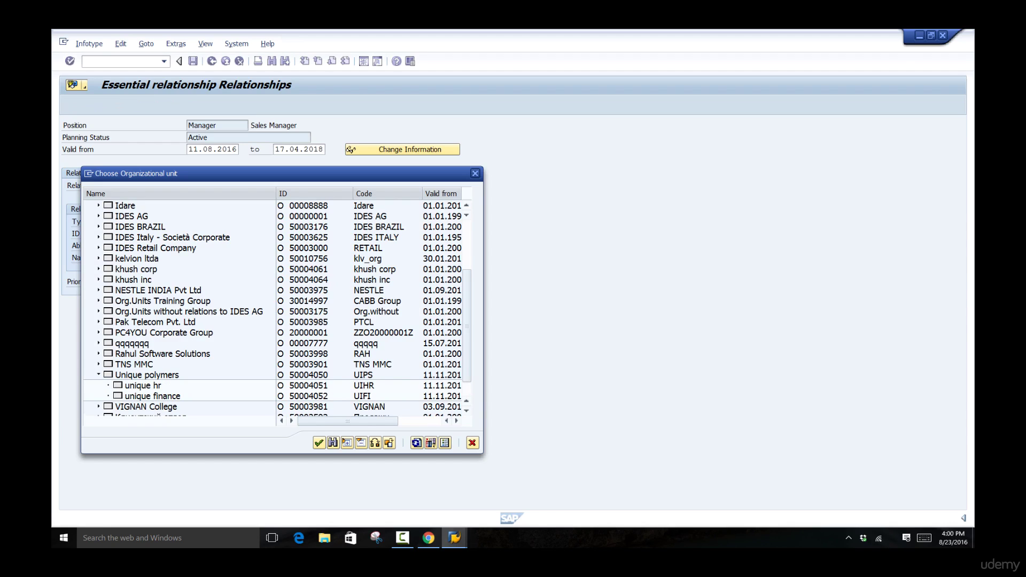
click(143, 385)
key(Return)
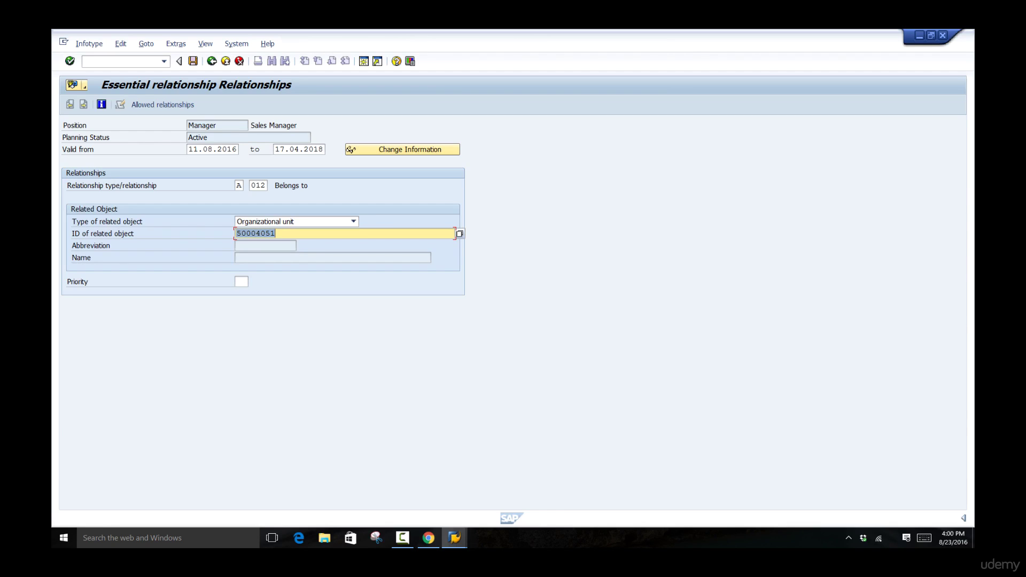
key(ctrl+s)
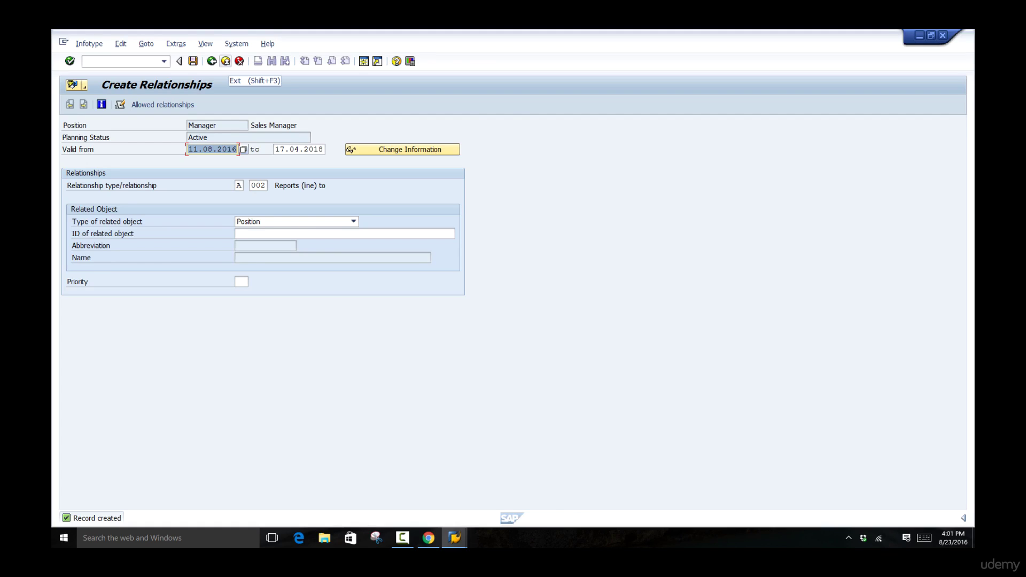
Skip the A 002 line reporting relationship, and review the description subtypes before leaving the description record empty
click(225, 61)
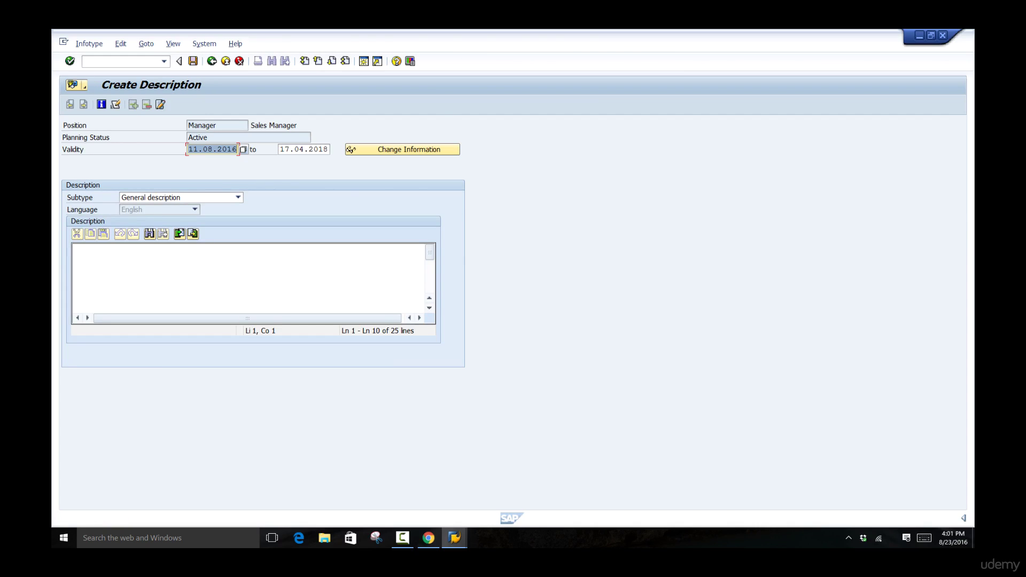
click(77, 257)
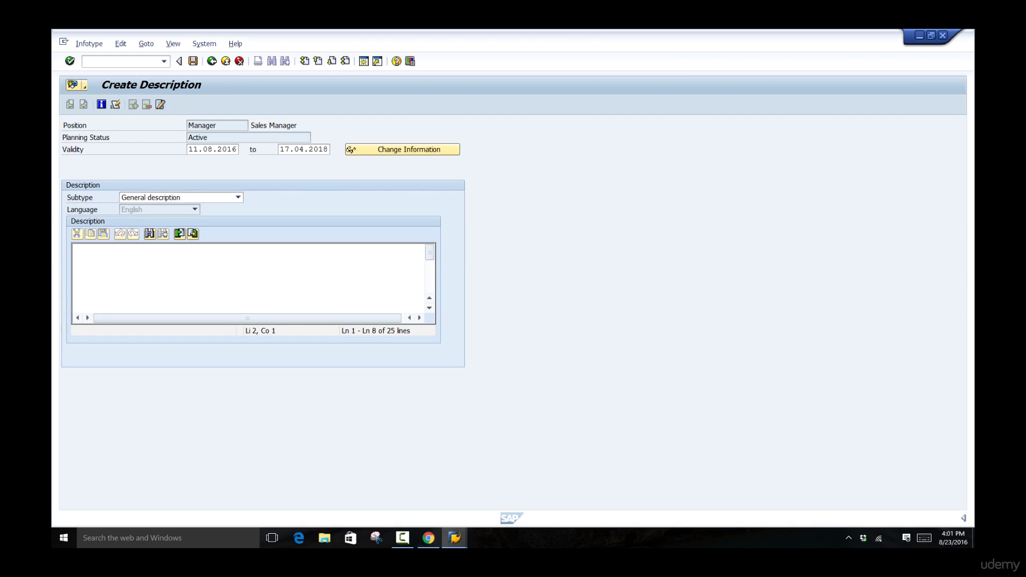
click(238, 197)
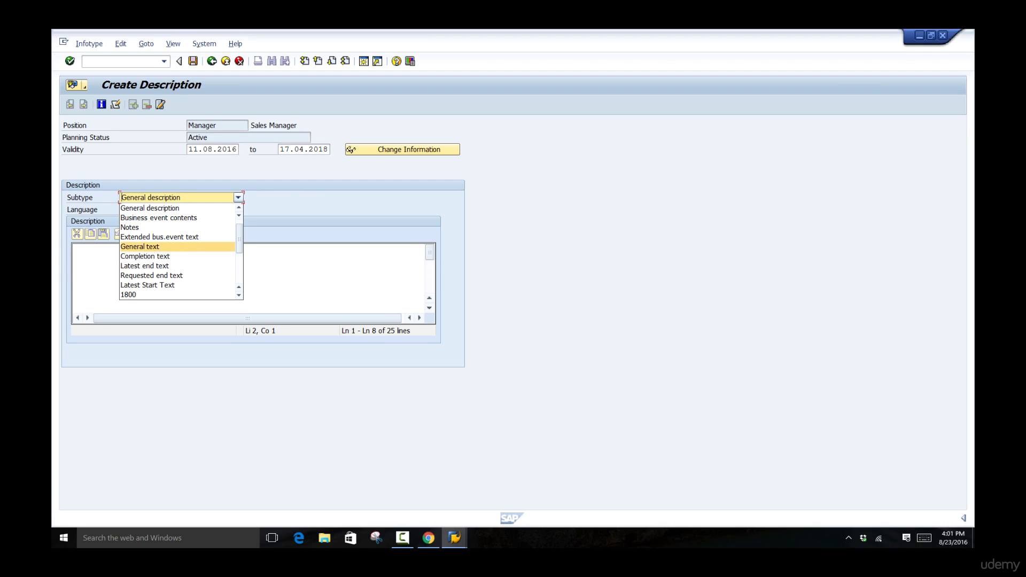
key(Escape)
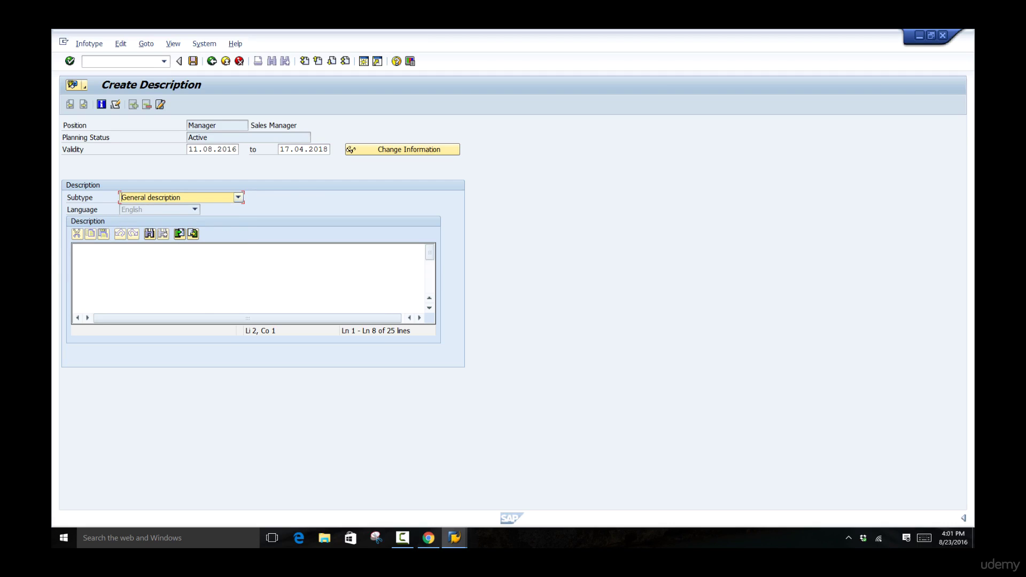
click(77, 275)
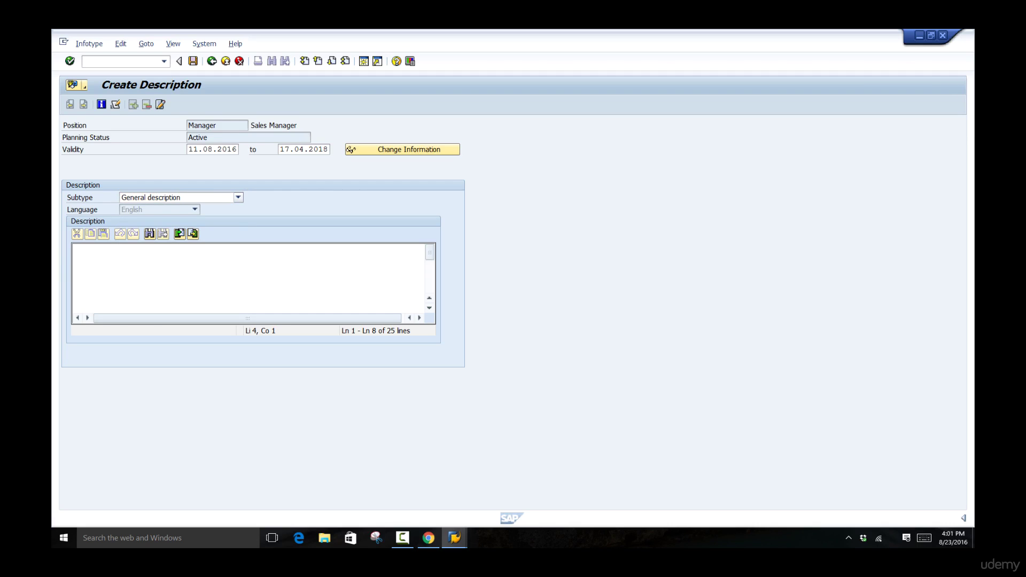
click(77, 307)
drag(429, 252, 429, 285)
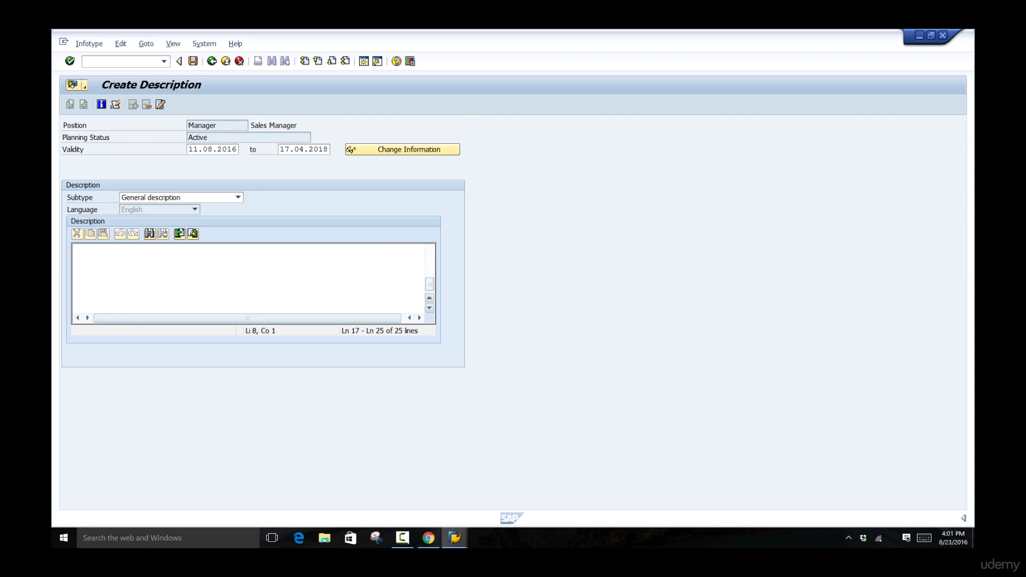
key(ctrl+s)
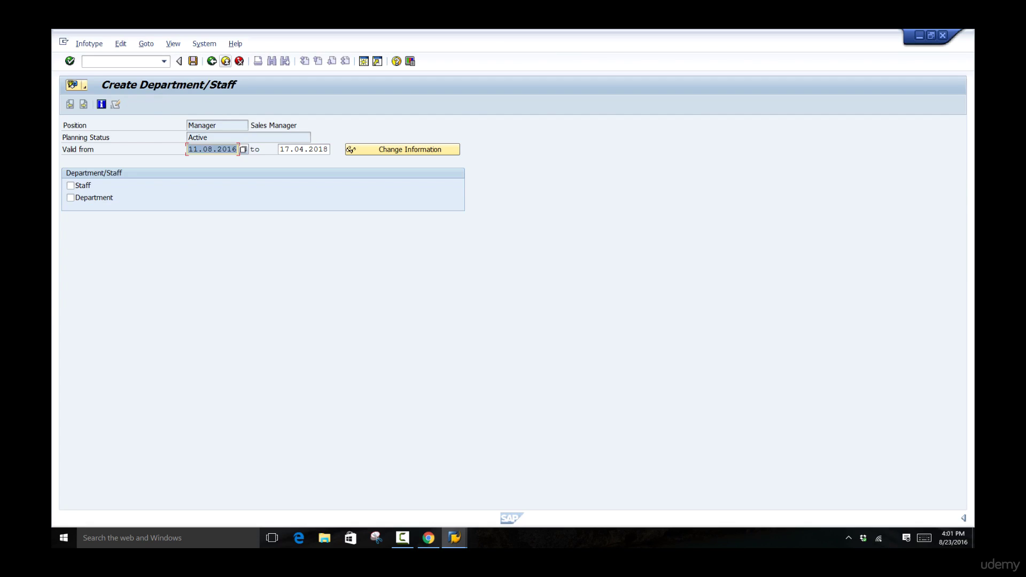
Skip the Department/Staff, Planned Compensation and B 007 job relationship records without entering any data
click(115, 150)
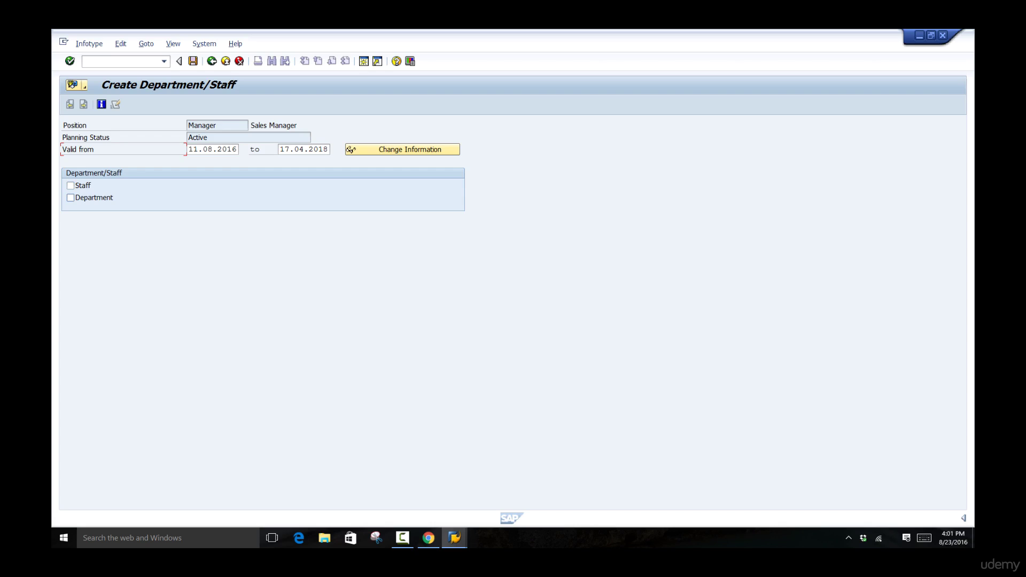
click(226, 61)
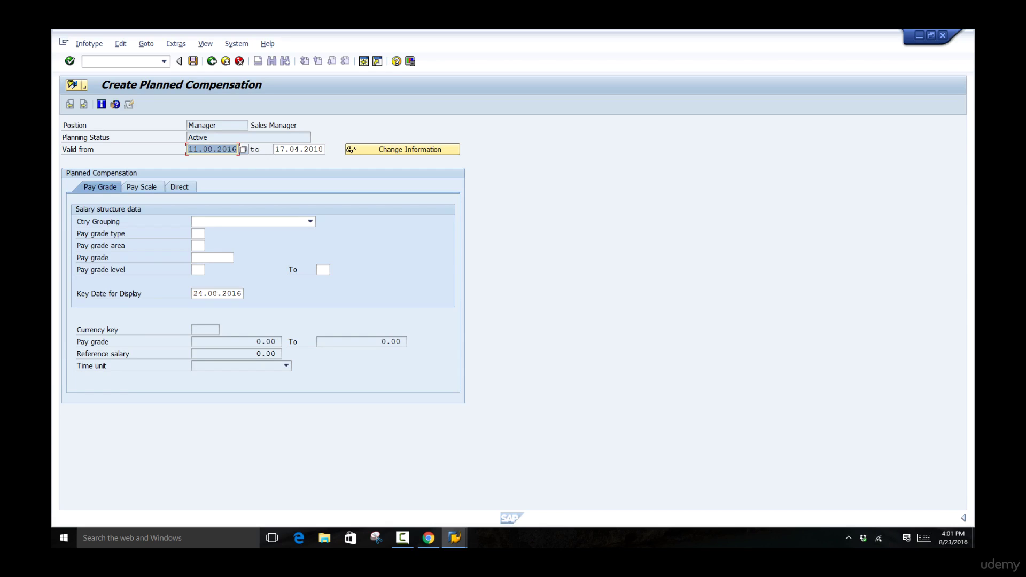
click(198, 234)
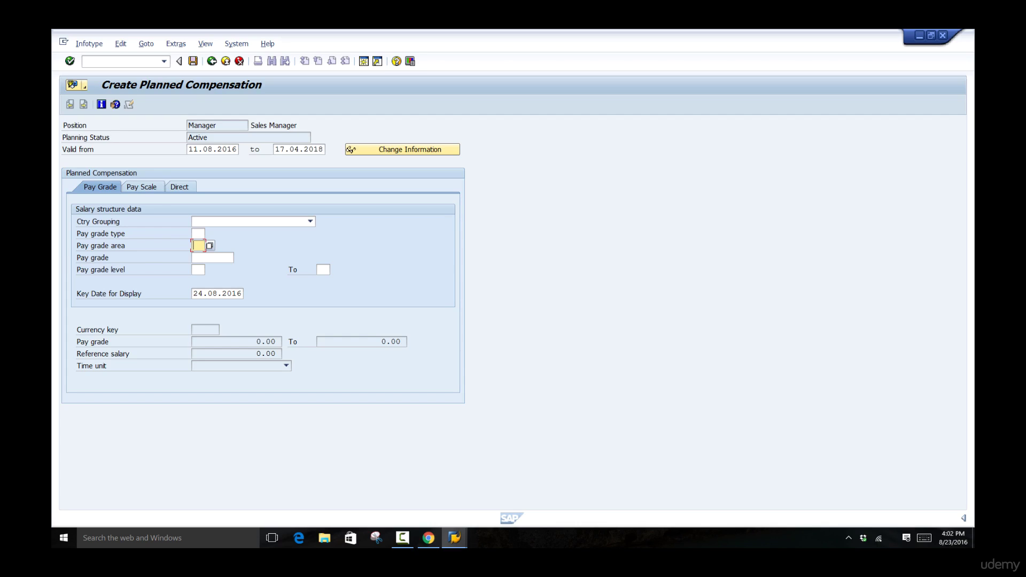
click(199, 258)
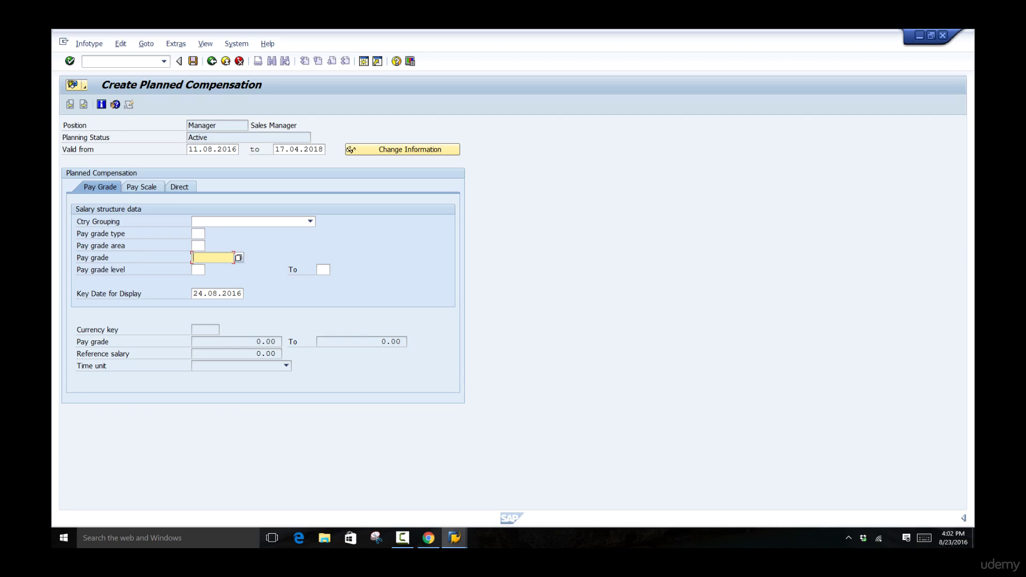
click(199, 270)
click(198, 294)
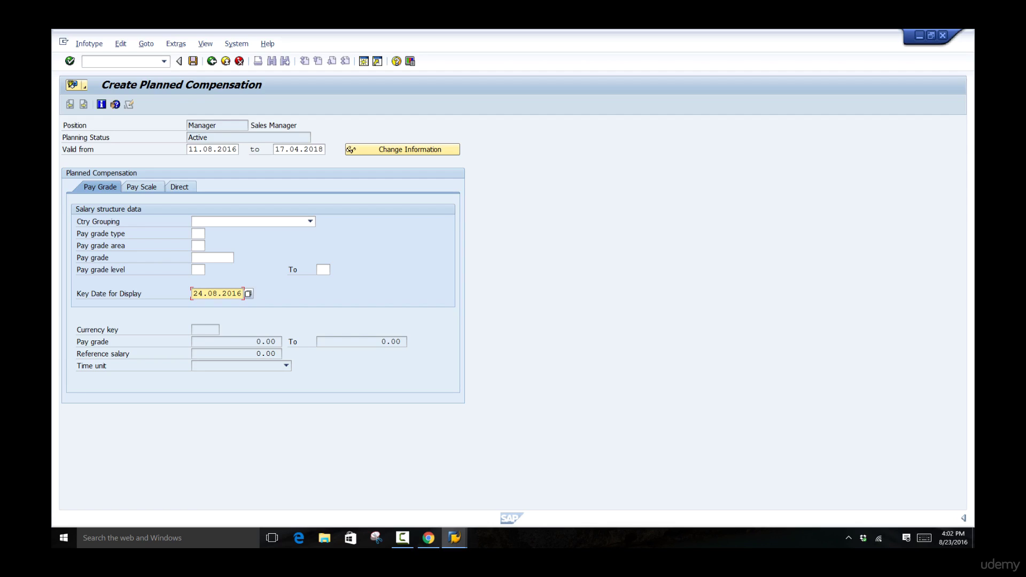
key(ctrl+s)
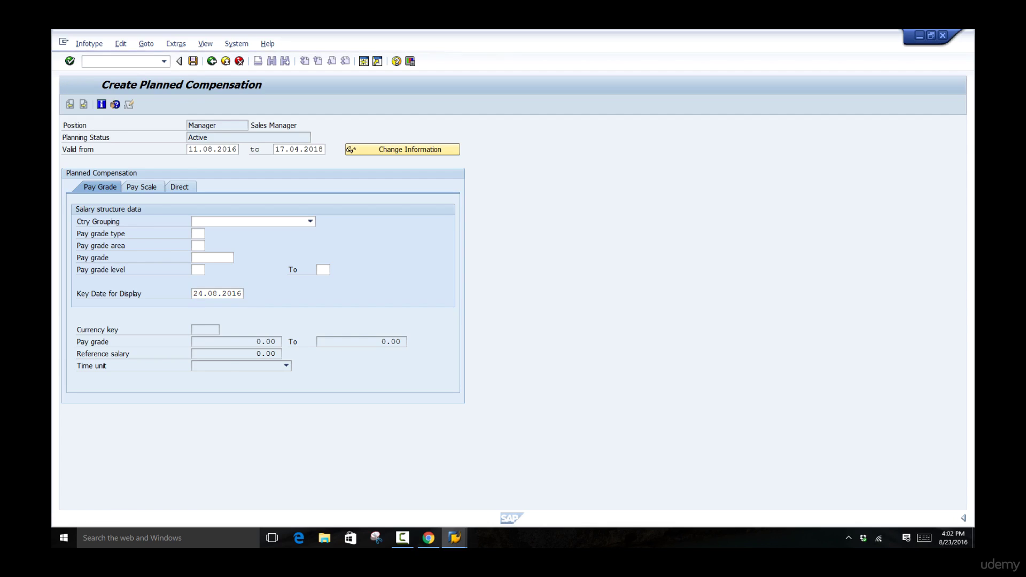
key(ctrl+s)
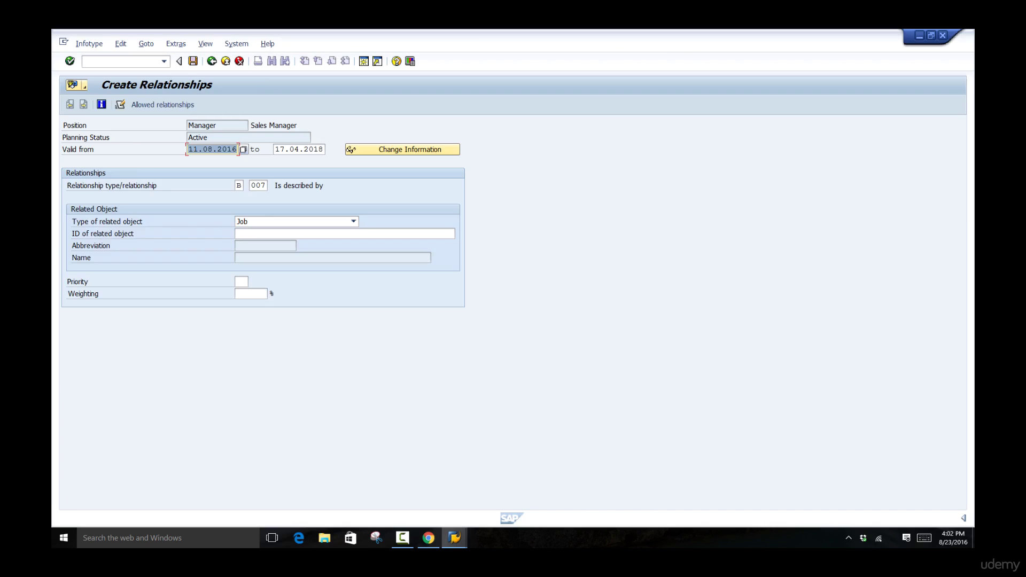
key(ctrl+s)
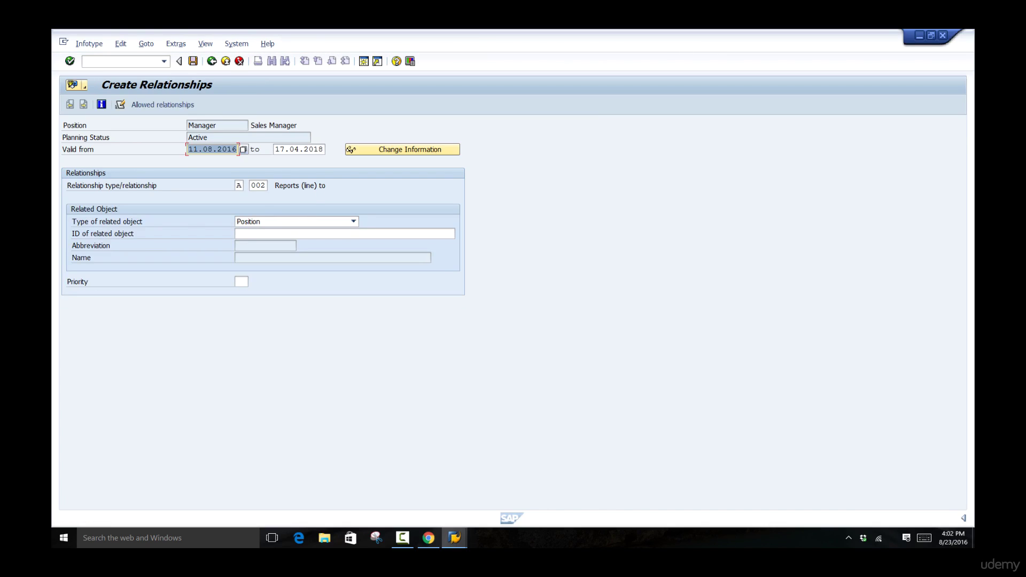